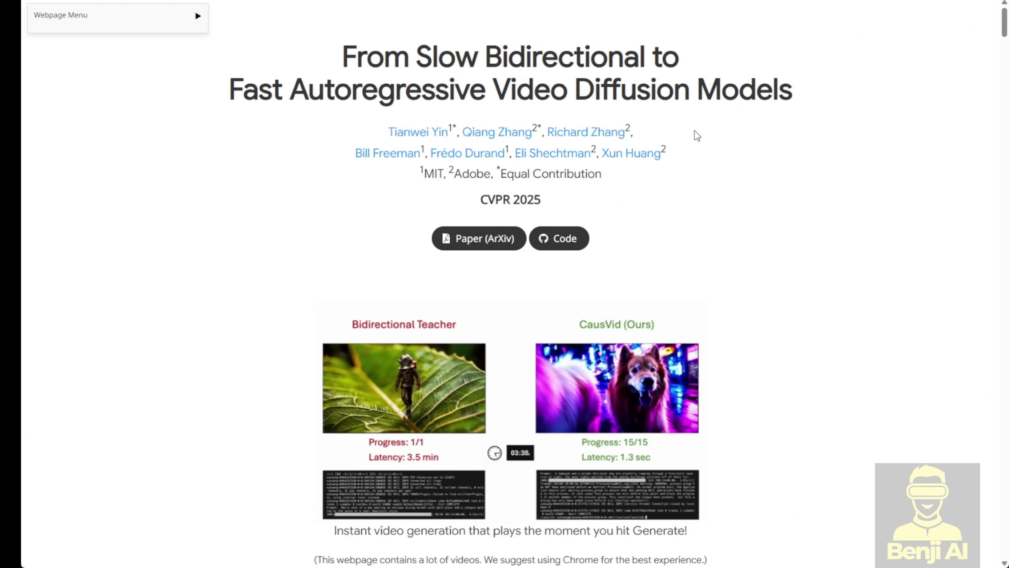
Scroll the CausVid project page past the Abstract down to the Interactive UI demo video
{"action": "scroll", "coordinate": [695, 134], "scroll_direction": "down", "scroll_amount": 3}
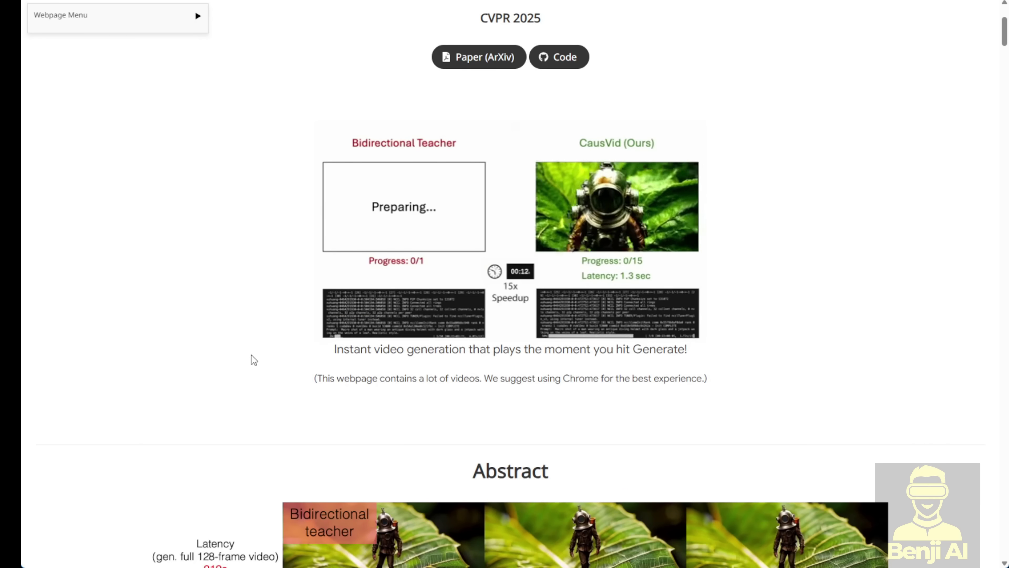
{"action": "scroll", "coordinate": [570, 386], "scroll_direction": "down", "scroll_amount": 8}
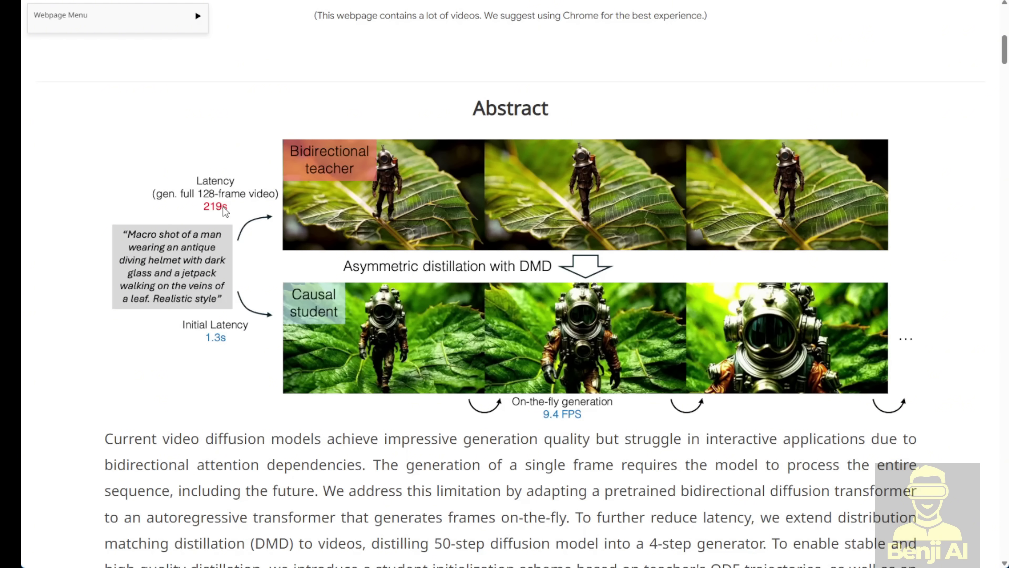
{"action": "scroll", "coordinate": [226, 211], "scroll_direction": "down", "scroll_amount": 12}
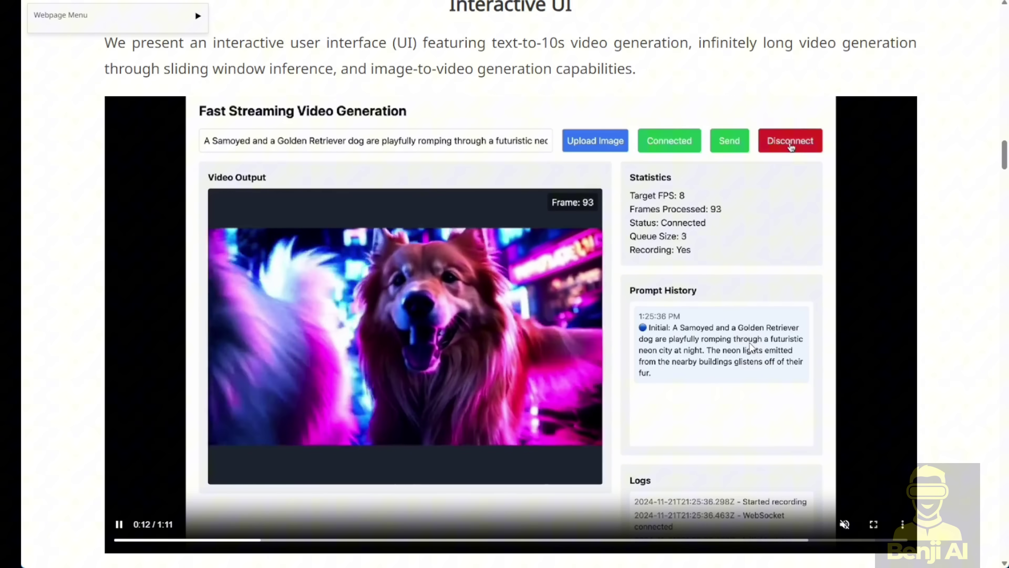
Scroll to the 'Text to 5-second Short Video Generation' section and its grid of example videos
{"action": "scroll", "coordinate": [966, 441], "scroll_direction": "down", "scroll_amount": 5}
{"action": "scroll", "coordinate": [961, 438], "scroll_direction": "down", "scroll_amount": 6}
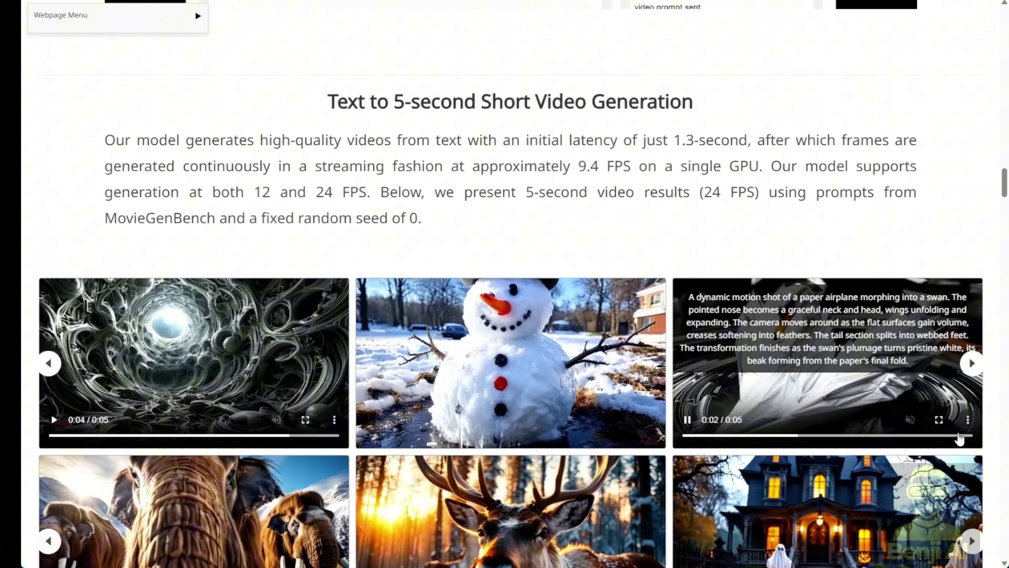
{"action": "scroll", "coordinate": [960, 438], "scroll_direction": "down", "scroll_amount": 4}
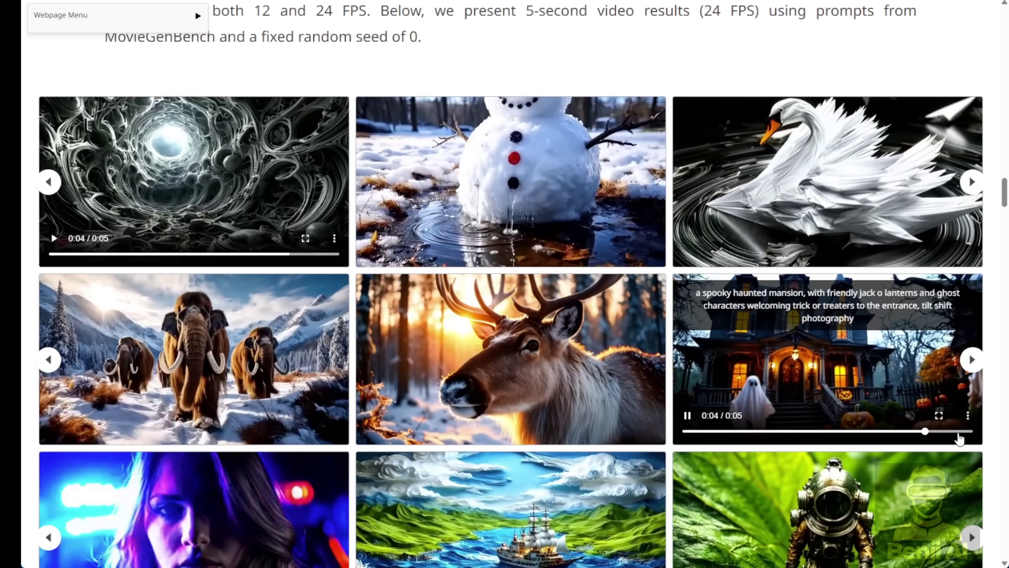
{"action": "scroll", "coordinate": [948, 439], "scroll_direction": "down", "scroll_amount": 1}
{"action": "scroll", "coordinate": [945, 439], "scroll_direction": "up", "scroll_amount": 2}
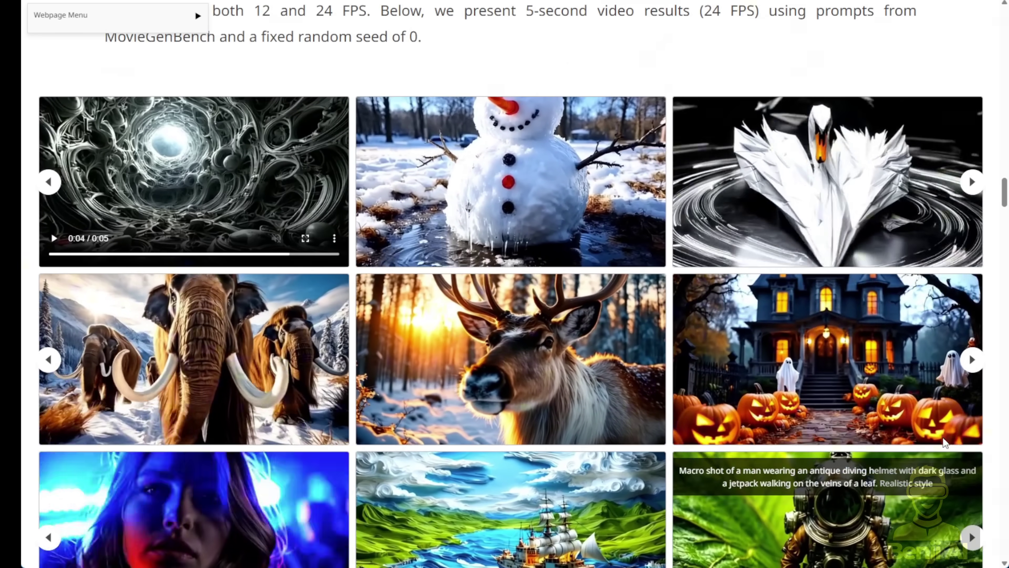
{"action": "scroll", "coordinate": [334, 24], "scroll_direction": "up", "scroll_amount": 2}
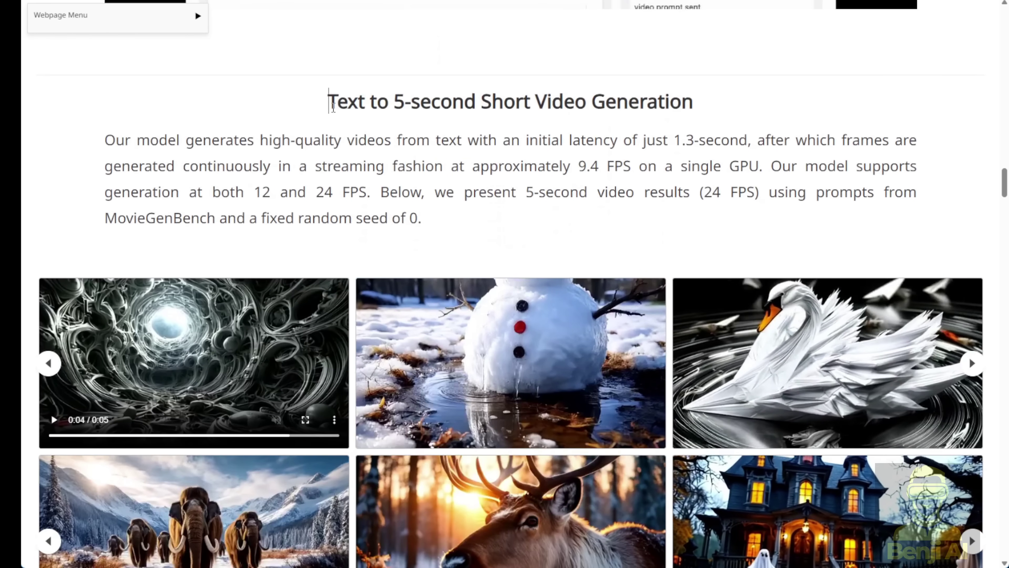
Highlight part of that section heading, clear the highlight, and keep scrolling through the gallery
{"action": "left_click_drag", "start_coordinate": [333, 105], "coordinate": [608, 103]}
{"action": "left_click", "coordinate": [394, 107]}
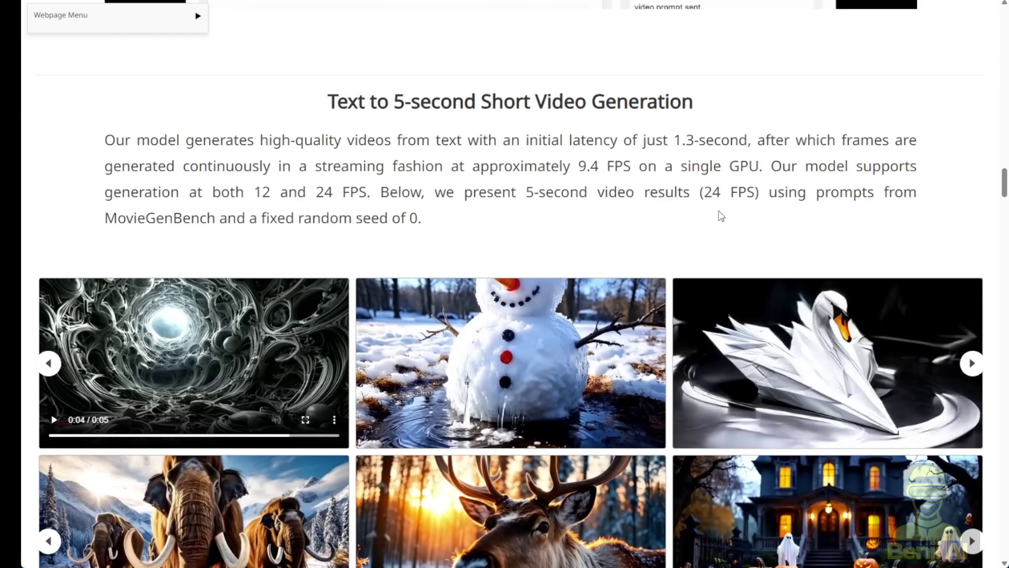
{"action": "scroll", "coordinate": [451, 255], "scroll_direction": "down", "scroll_amount": 4}
{"action": "scroll", "coordinate": [451, 258], "scroll_direction": "down", "scroll_amount": 1}
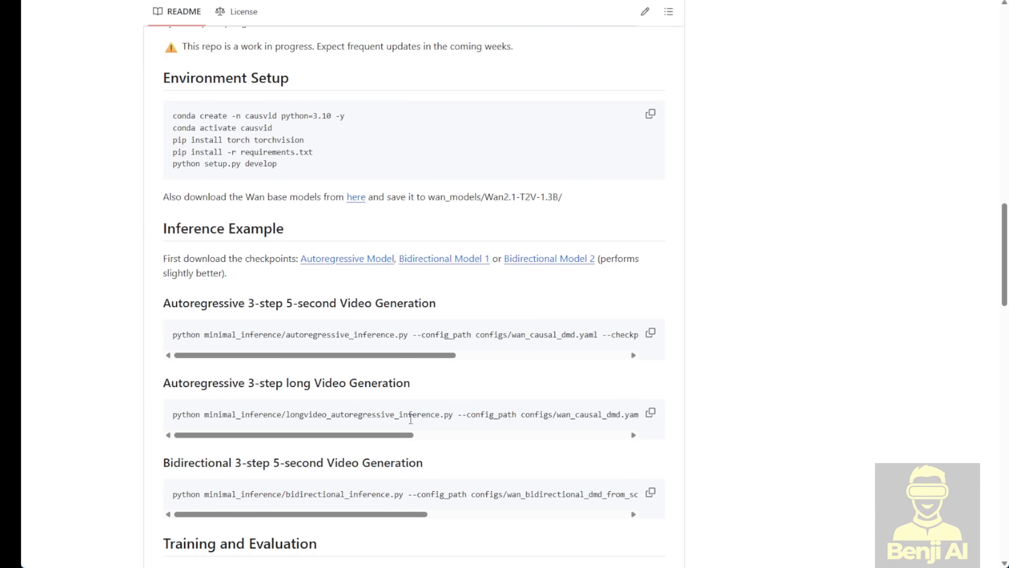
Reveal the full autoregressive 5-second command and highlight the 3-step and long-video heading parts
{"action": "scroll", "coordinate": [299, 509], "scroll_direction": "down", "scroll_amount": 1}
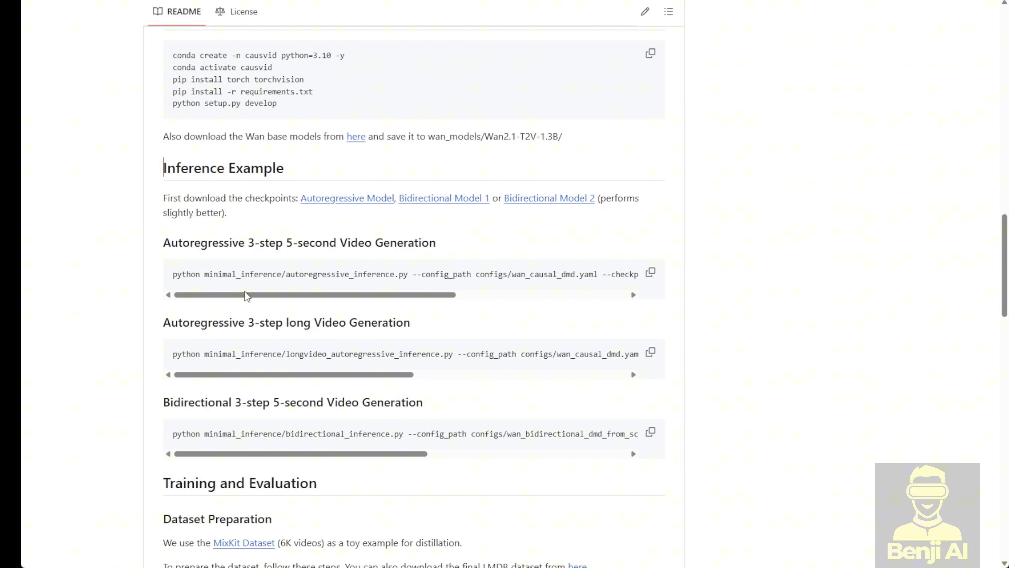
{"action": "left_click_drag", "start_coordinate": [239, 296], "coordinate": [273, 293]}
{"action": "left_click_drag", "start_coordinate": [247, 243], "coordinate": [292, 243]}
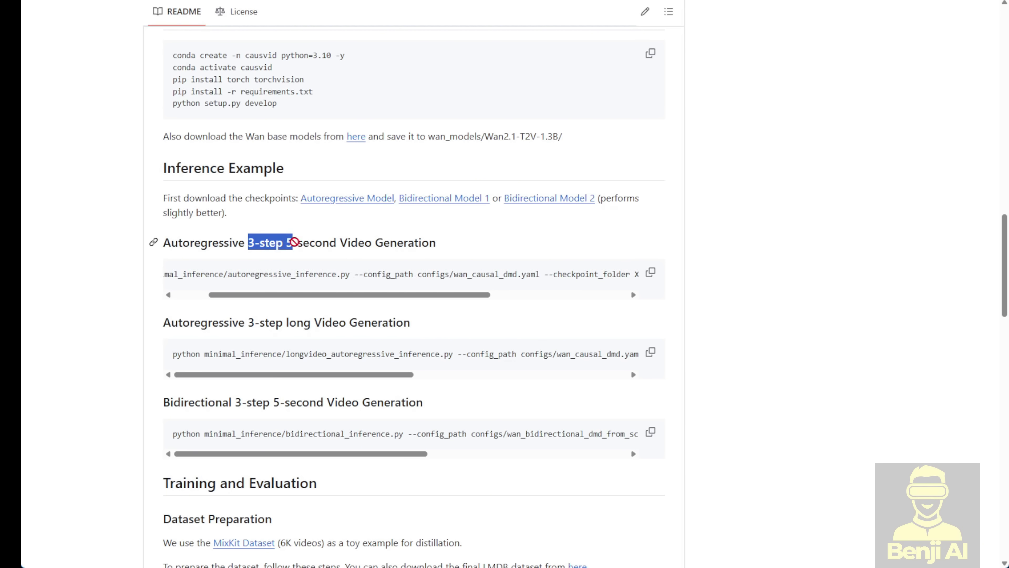
{"action": "left_click_drag", "start_coordinate": [248, 323], "coordinate": [417, 320]}
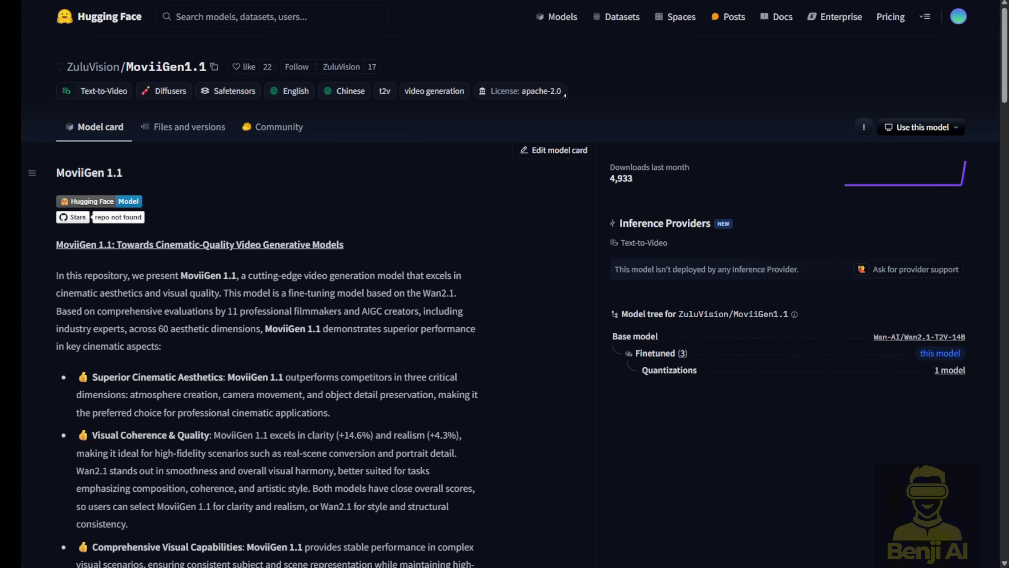
{"action": "scroll", "coordinate": [505, 284], "scroll_direction": "down", "scroll_amount": 3}
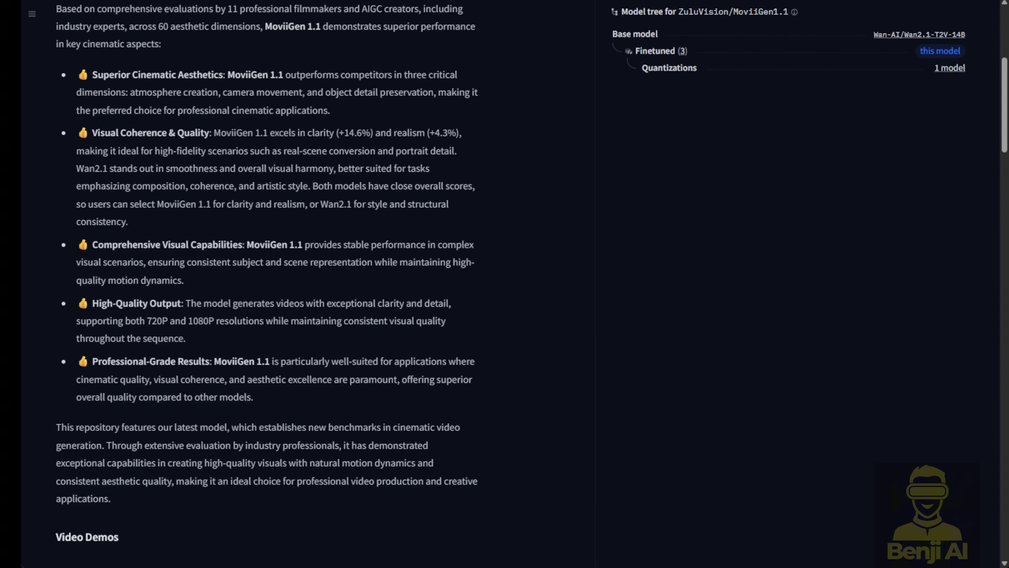
{"action": "scroll", "coordinate": [505, 284], "scroll_direction": "up", "scroll_amount": 3}
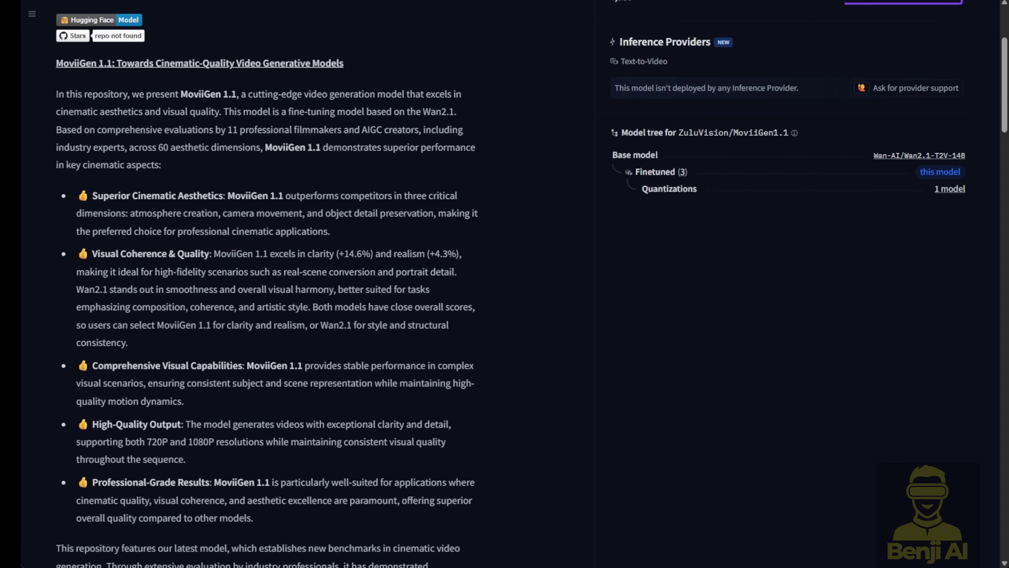
Scroll the MoviiGen 1.1 model card down to the Video Demos section
{"action": "scroll", "coordinate": [266, 278], "scroll_direction": "down", "scroll_amount": 10}
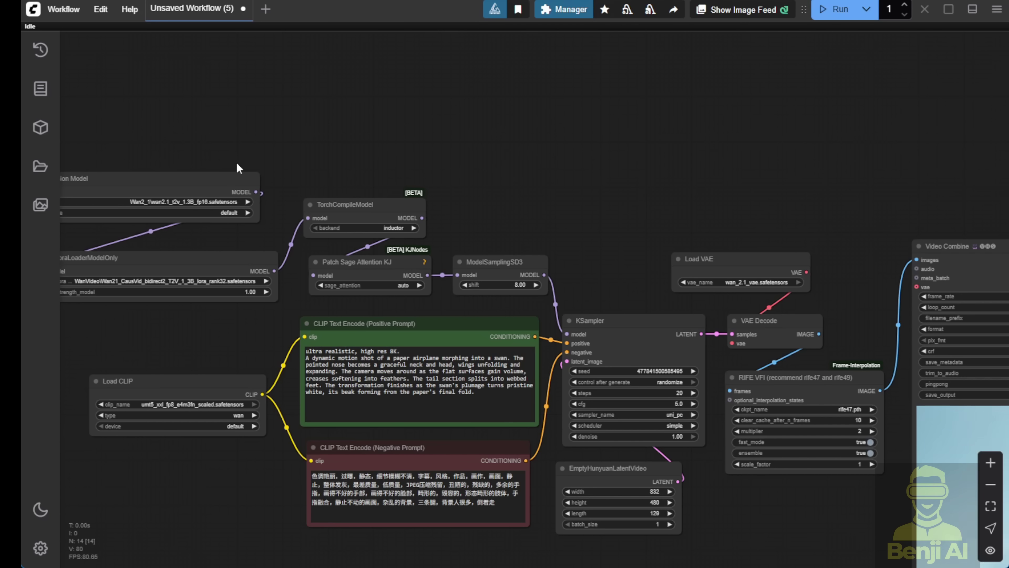
Pan across the loader and prompt nodes, then zoom in on EmptyHunyuanLatentVideo's 832×480 size
{"action": "scroll", "coordinate": [238, 167], "scroll_direction": "down", "scroll_amount": 1}
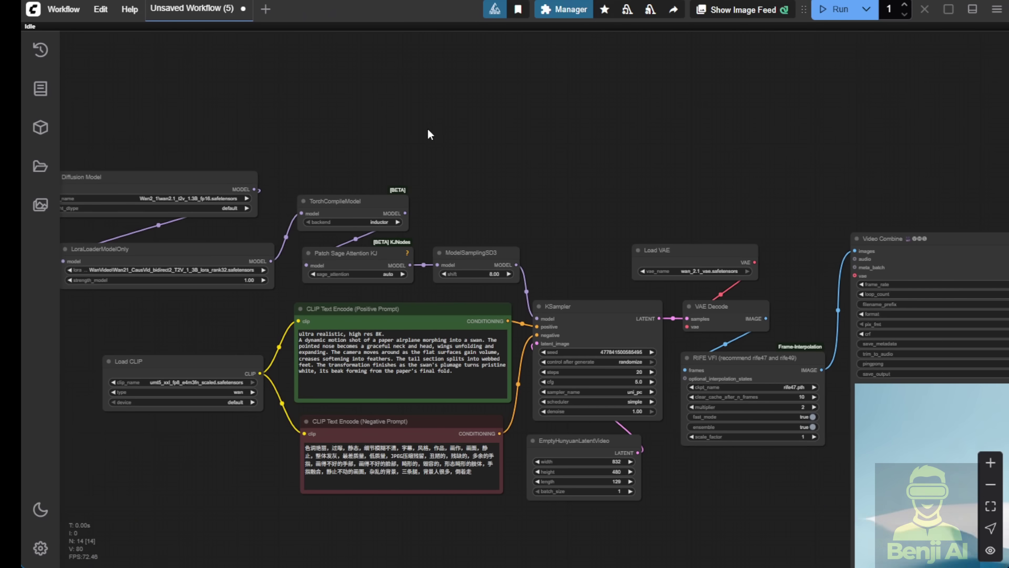
{"action": "left_click_drag", "start_coordinate": [407, 131], "coordinate": [506, 51]}
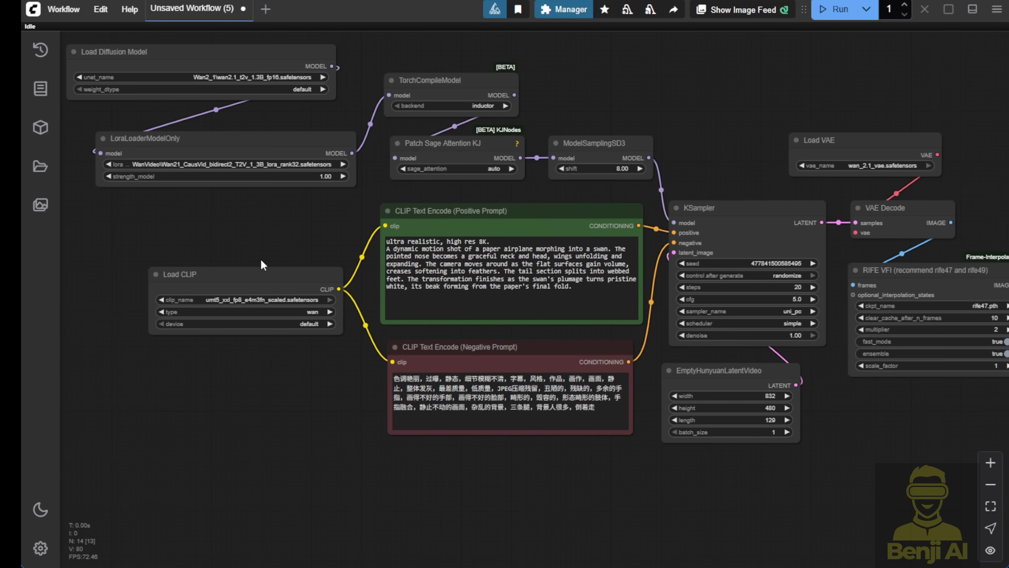
{"action": "scroll", "coordinate": [287, 222], "scroll_direction": "up", "scroll_amount": 2}
{"action": "left_click_drag", "start_coordinate": [288, 221], "coordinate": [333, 338]}
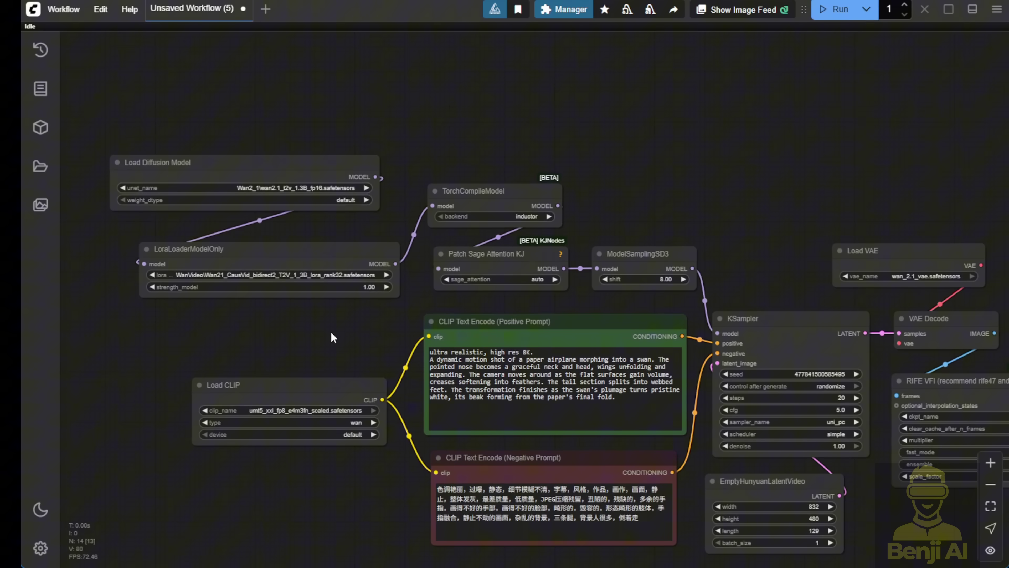
{"action": "left_click", "coordinate": [762, 481]}
{"action": "key", "text": "."}
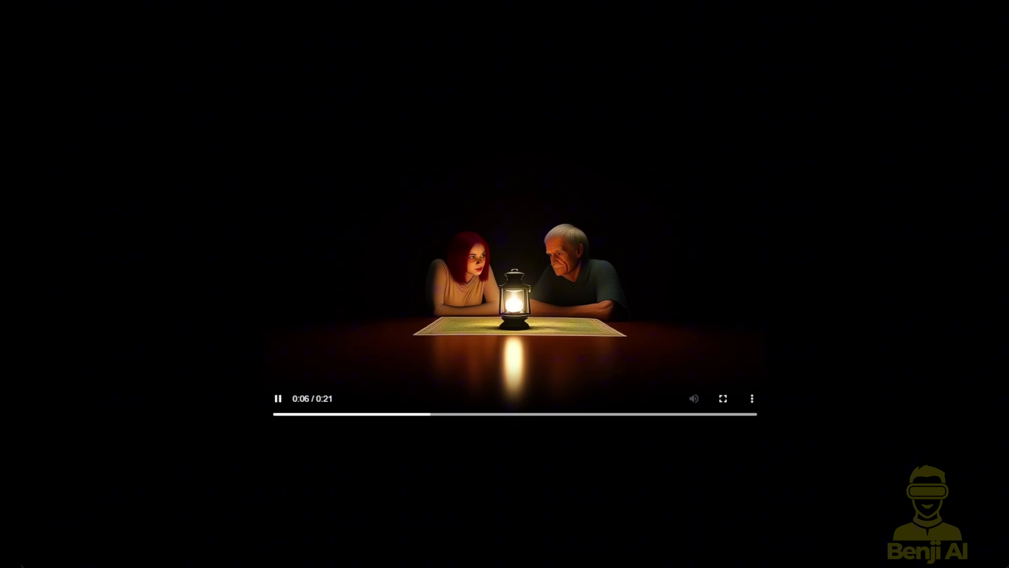
Restart the lantern clip, pause it, then resume playback from 0:05
{"action": "left_click", "coordinate": [285, 414]}
{"action": "left_click", "coordinate": [278, 398]}
{"action": "left_click", "coordinate": [393, 415]}
{"action": "left_click", "coordinate": [279, 399]}
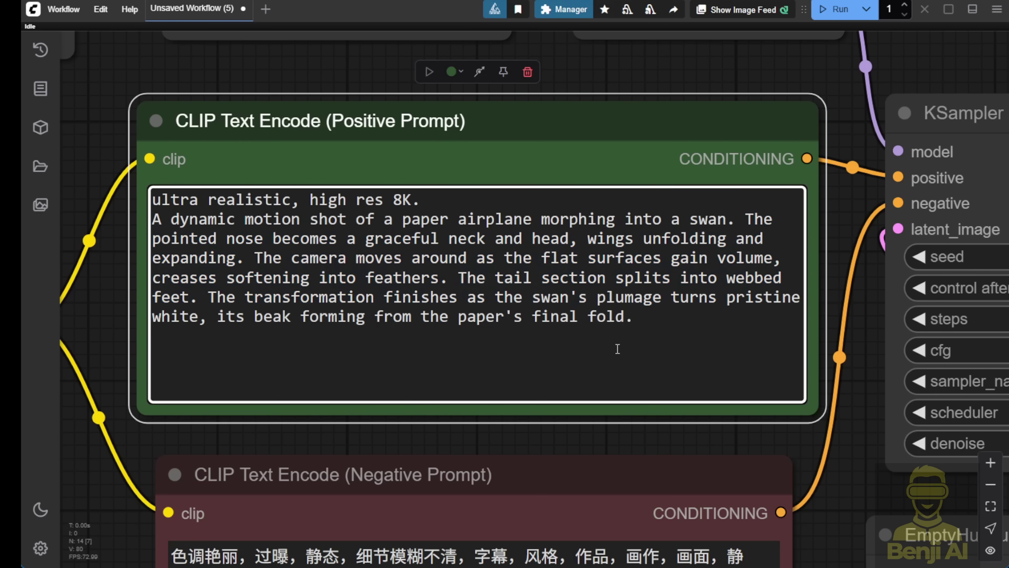
Pan the canvas to the Video Combine node and zoom in on its paper-swan preview
{"action": "scroll", "coordinate": [617, 349], "scroll_direction": "down", "scroll_amount": 10}
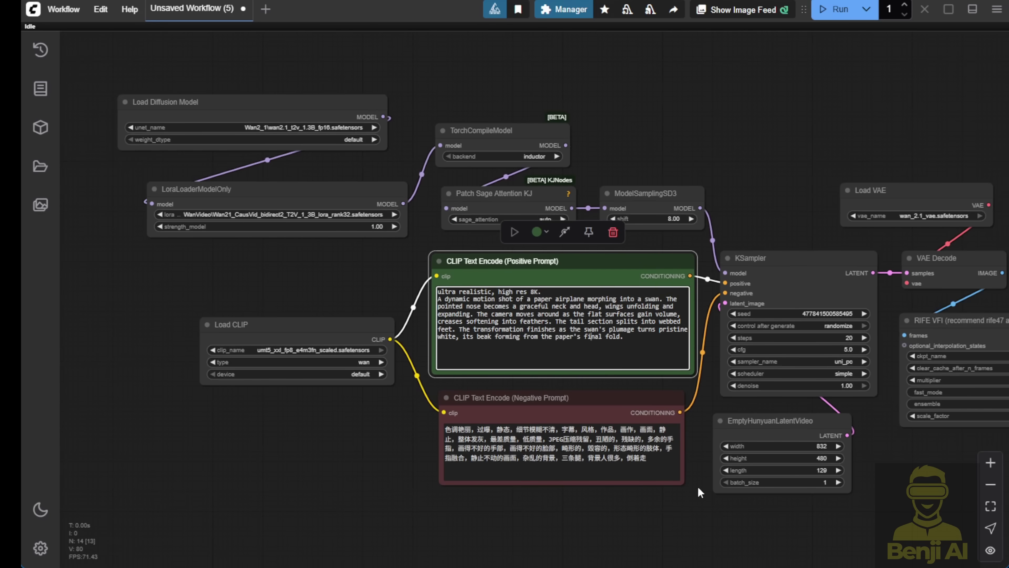
{"action": "left_click_drag", "start_coordinate": [536, 475], "coordinate": [321, 396]}
{"action": "left_click_drag", "start_coordinate": [684, 473], "coordinate": [195, 323]}
{"action": "scroll", "coordinate": [441, 360], "scroll_direction": "down", "scroll_amount": 3}
{"action": "scroll", "coordinate": [446, 365], "scroll_direction": "up", "scroll_amount": 2}
{"action": "scroll", "coordinate": [295, 277], "scroll_direction": "up", "scroll_amount": 2}
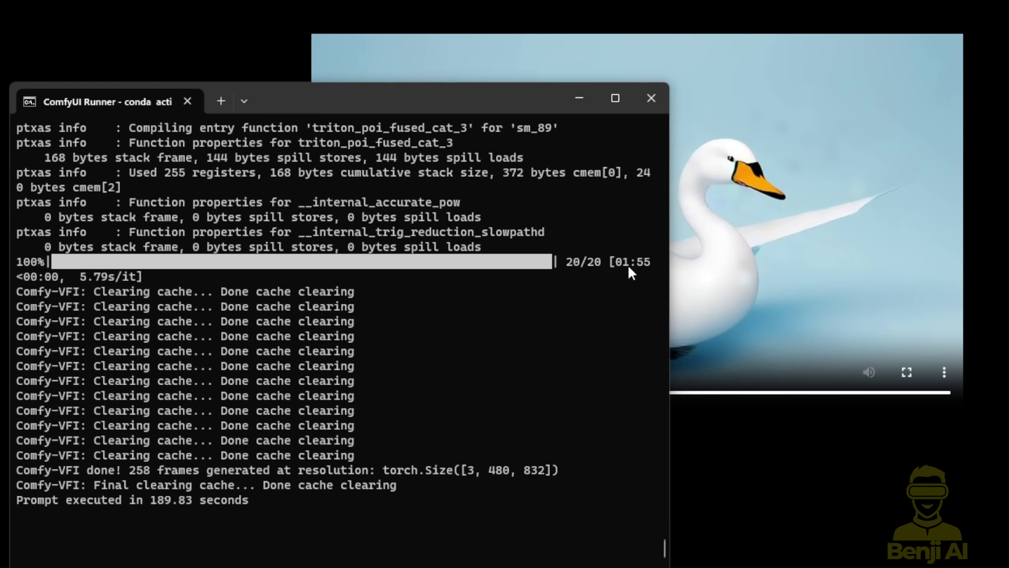
{"action": "left_click", "coordinate": [522, 109]}
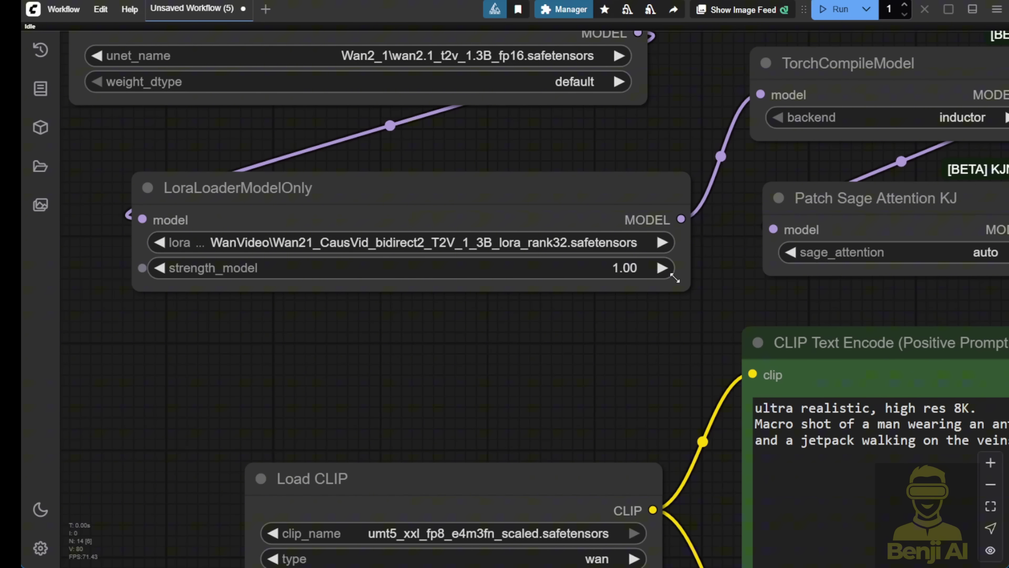
Drag the LoraLoaderModelOnly node's bottom-right corner down to make it slightly taller
{"action": "left_click_drag", "start_coordinate": [682, 281], "coordinate": [680, 297]}
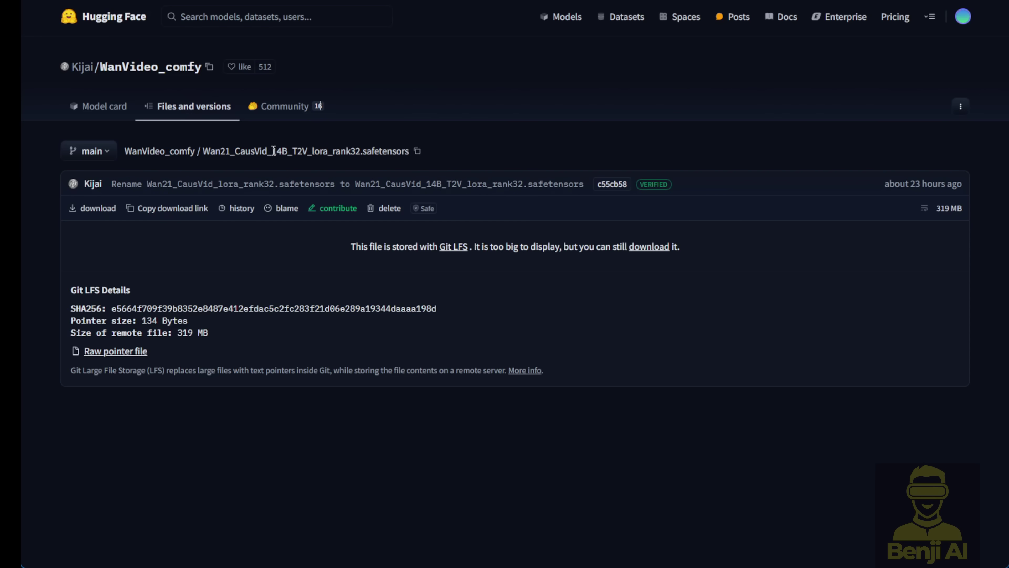
Highlight '14B' and then '_14B_T2V_lora_' in the Wan21_CausVid_14B_T2V_lora_rank32.safetensors file name
{"action": "left_click_drag", "start_coordinate": [273, 151], "coordinate": [299, 152]}
{"action": "left_click_drag", "start_coordinate": [333, 152], "coordinate": [266, 151]}
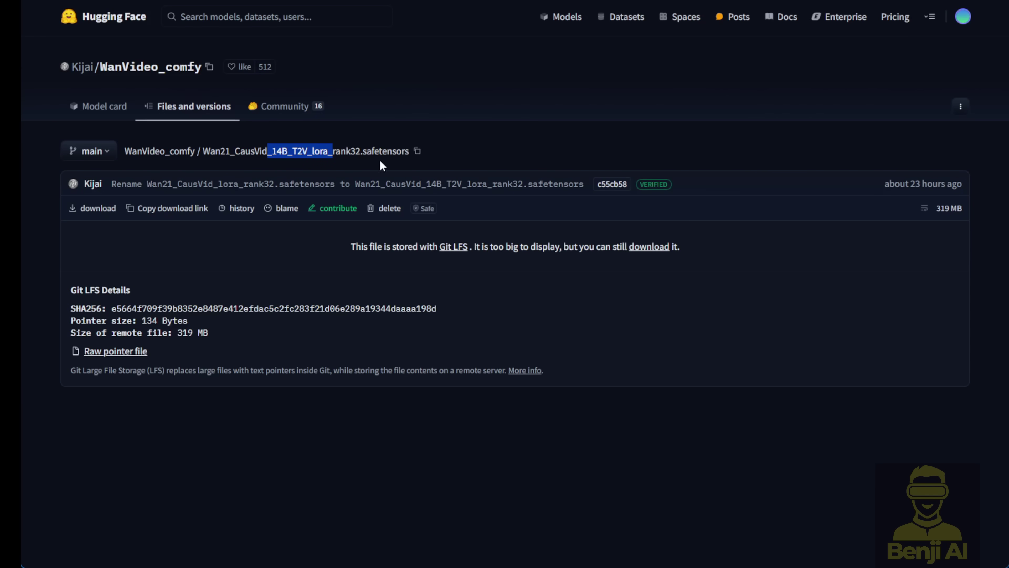
Highlight 'fp8_e4m3fn.safetensors' in the Wan2_1-T2V-14B_CausVid_fp8_e4m3fn file name
{"action": "left_click", "coordinate": [249, 148]}
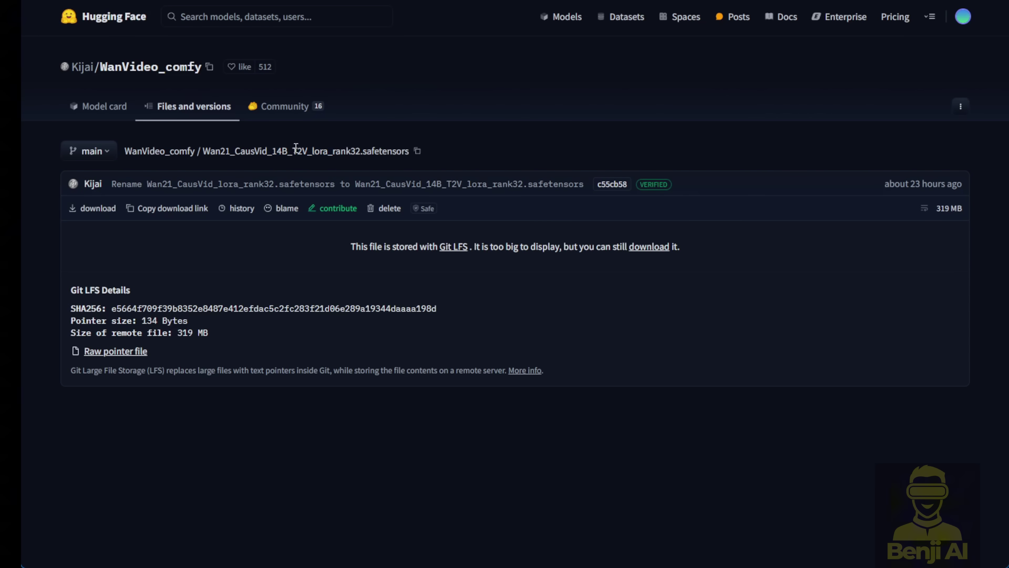
{"action": "double_click", "coordinate": [312, 150]}
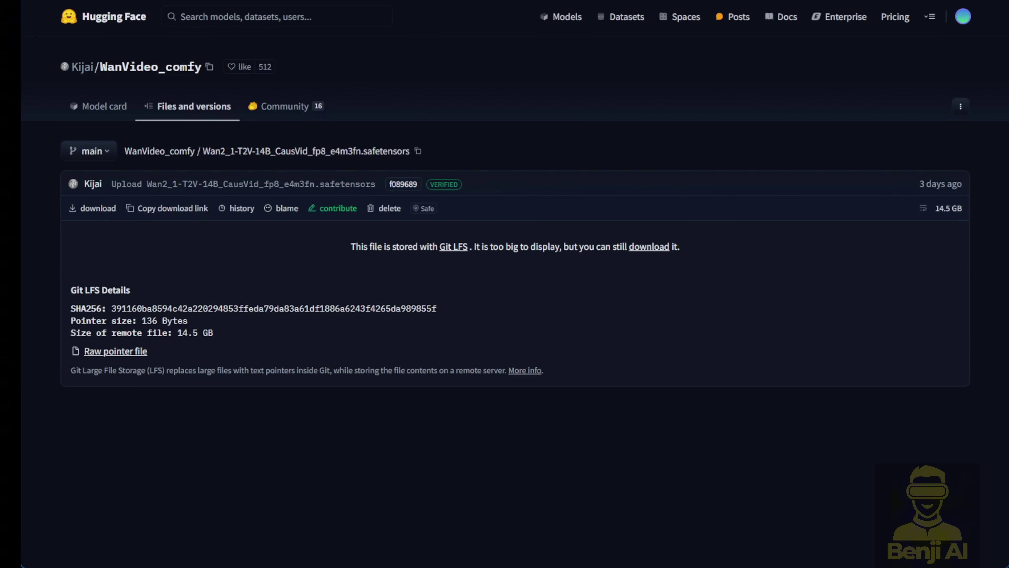
{"action": "left_click_drag", "start_coordinate": [323, 151], "coordinate": [409, 153]}
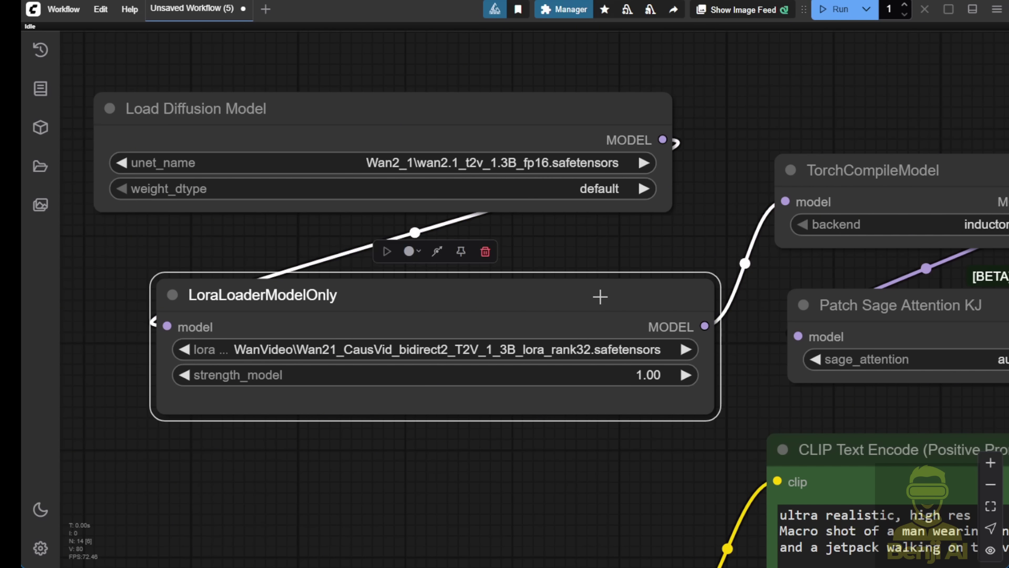
Bypass the CausVid LoraLoaderModelOnly node using its right-click menu
{"action": "right_click", "coordinate": [602, 295]}
{"action": "left_click", "coordinate": [608, 504]}
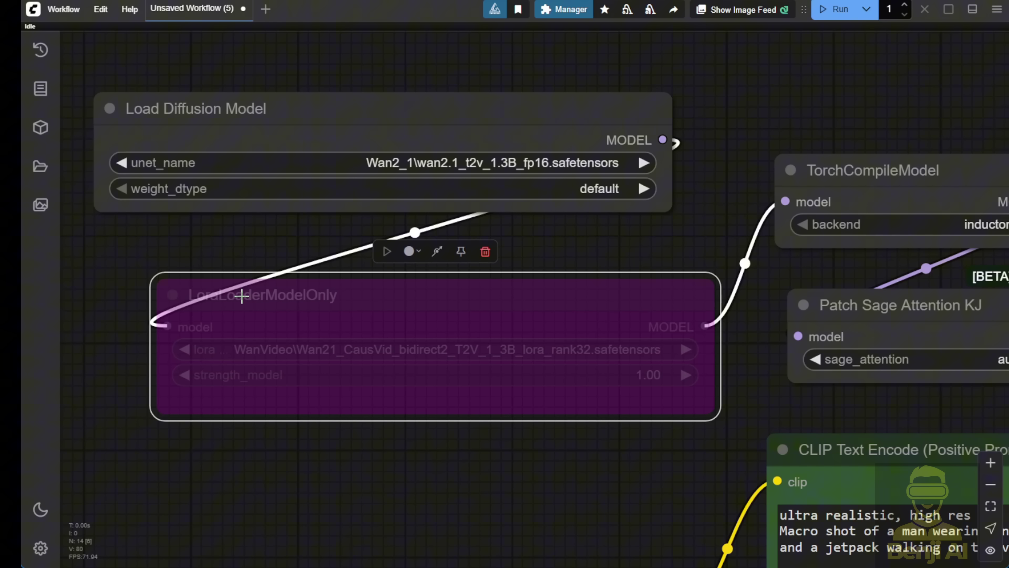
Choose kj-Wan2_1-T2V-14B_CausVid_fp8_e4m3fn in unet_name and review the sampler and output nodes
{"action": "left_click", "coordinate": [519, 163]}
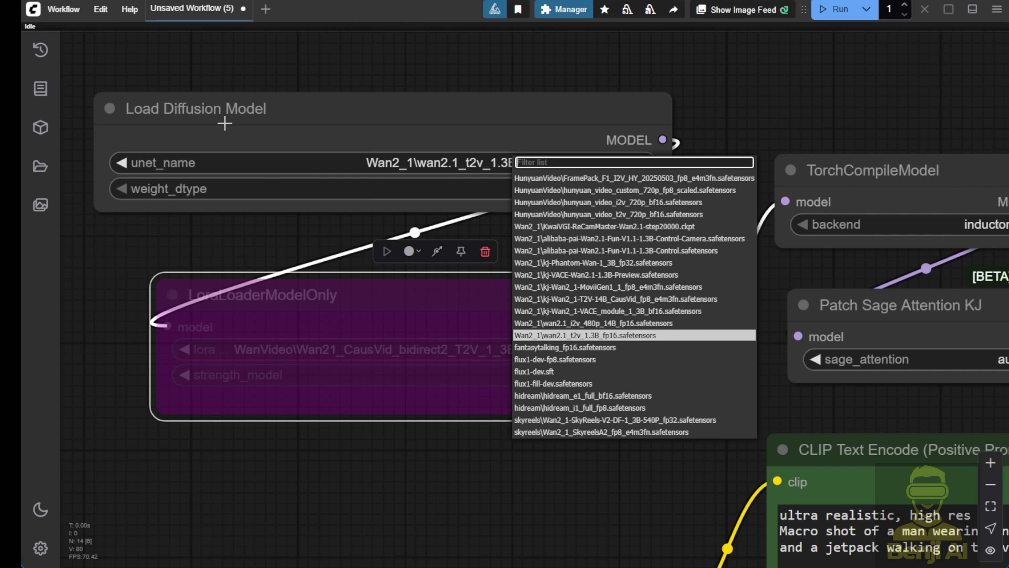
{"action": "left_click", "coordinate": [592, 299]}
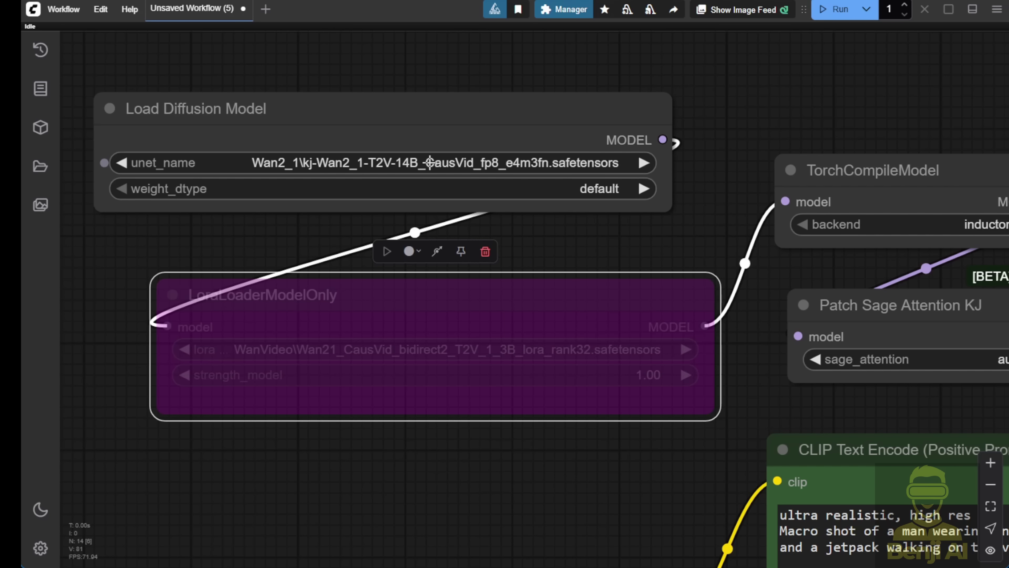
{"action": "scroll", "coordinate": [500, 163], "scroll_direction": "down", "scroll_amount": 6}
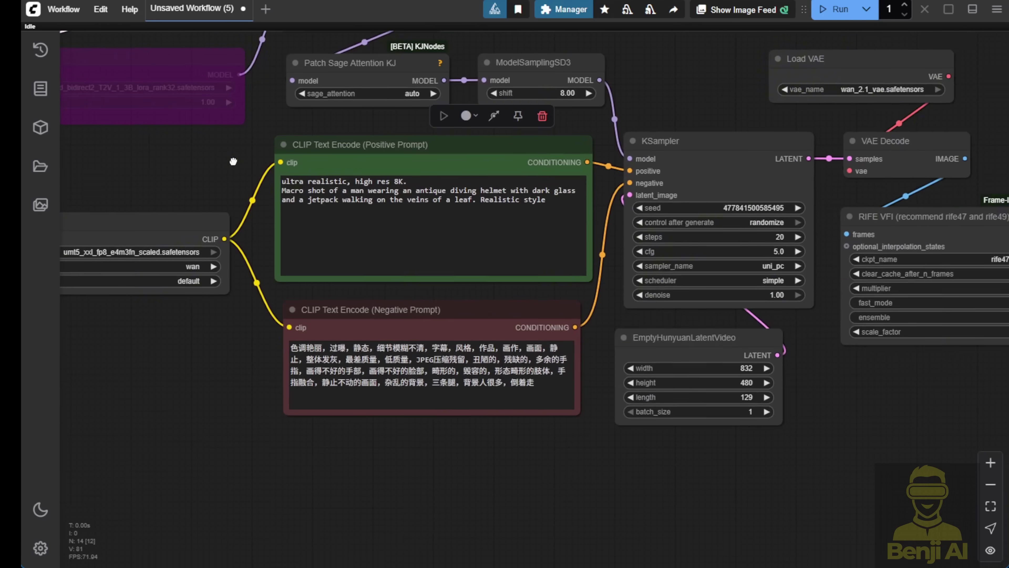
{"action": "left_click_drag", "start_coordinate": [392, 475], "coordinate": [282, 540]}
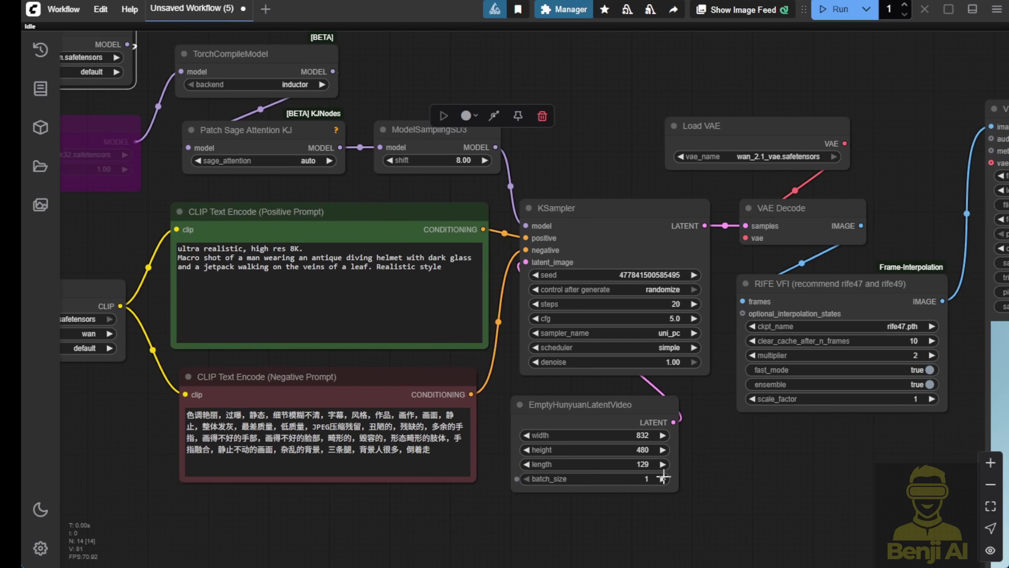
{"action": "scroll", "coordinate": [662, 477], "scroll_direction": "down", "scroll_amount": 3}
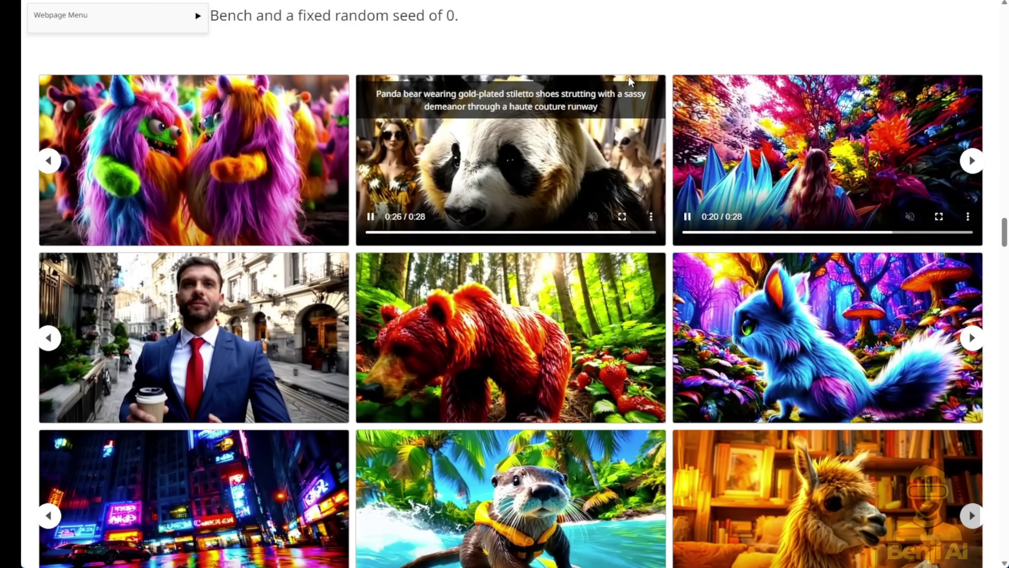
{"action": "scroll", "coordinate": [630, 84], "scroll_direction": "up", "scroll_amount": 10}
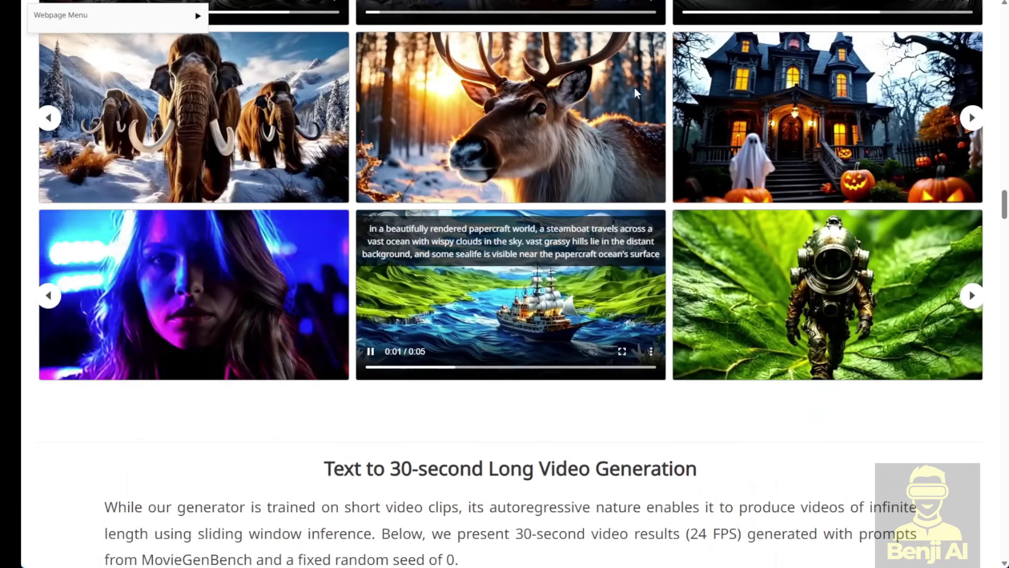
{"action": "scroll", "coordinate": [652, 160], "scroll_direction": "up", "scroll_amount": 5}
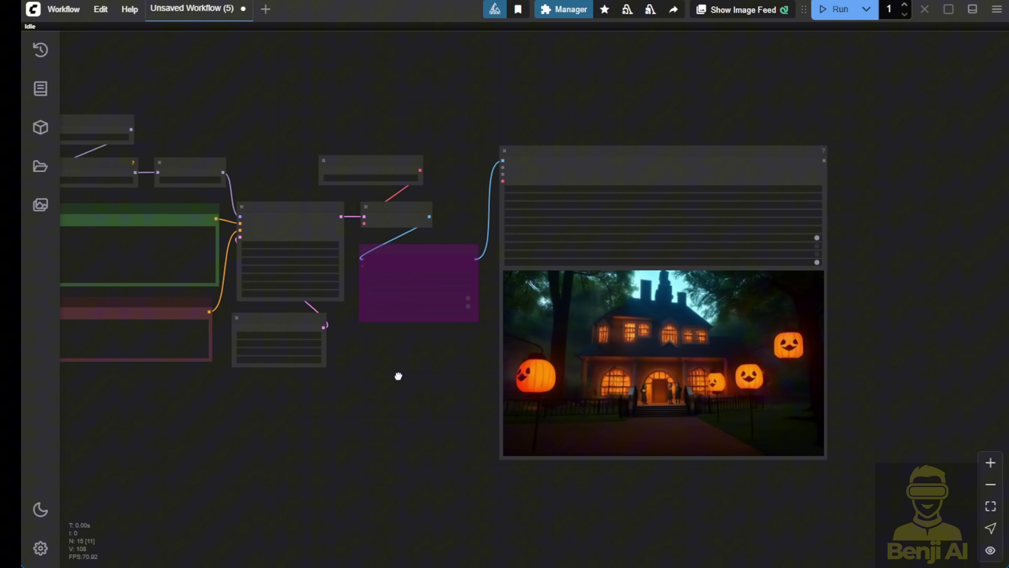
{"action": "left_click_drag", "start_coordinate": [398, 375], "coordinate": [354, 349]}
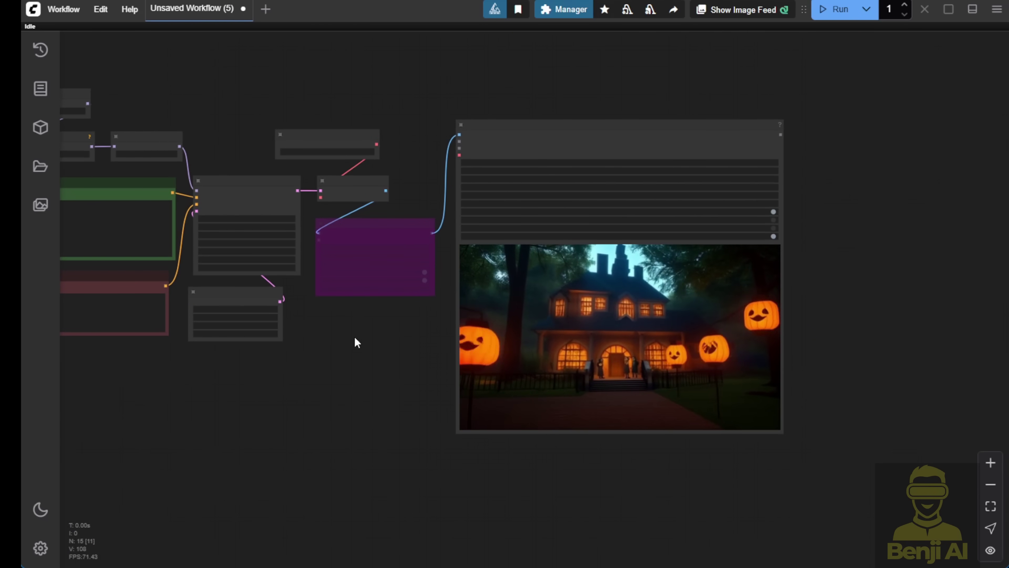
{"action": "scroll", "coordinate": [354, 335], "scroll_direction": "up", "scroll_amount": 2}
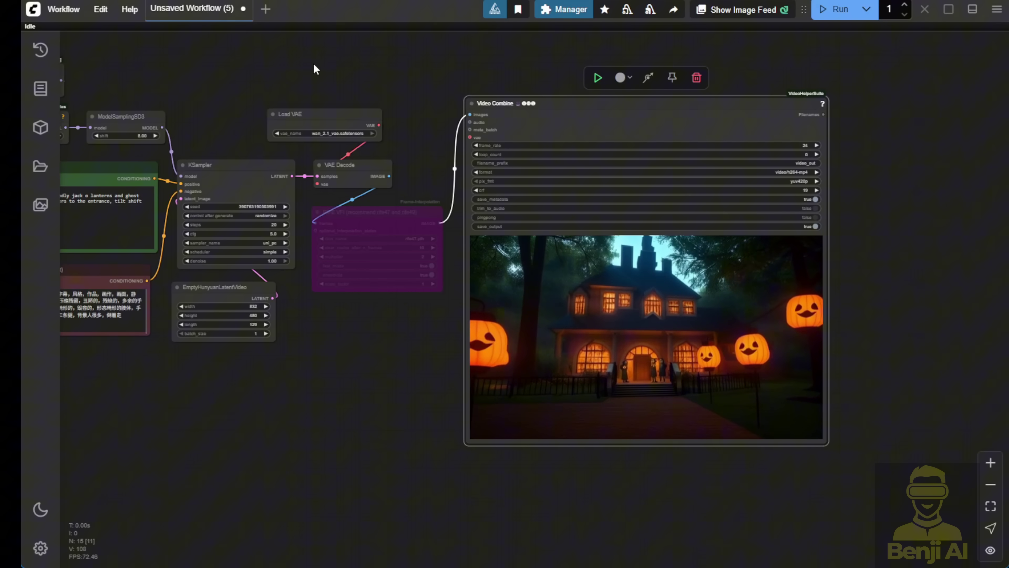
{"action": "scroll", "coordinate": [313, 68], "scroll_direction": "up", "scroll_amount": 3}
{"action": "scroll", "coordinate": [278, 151], "scroll_direction": "up", "scroll_amount": 5}
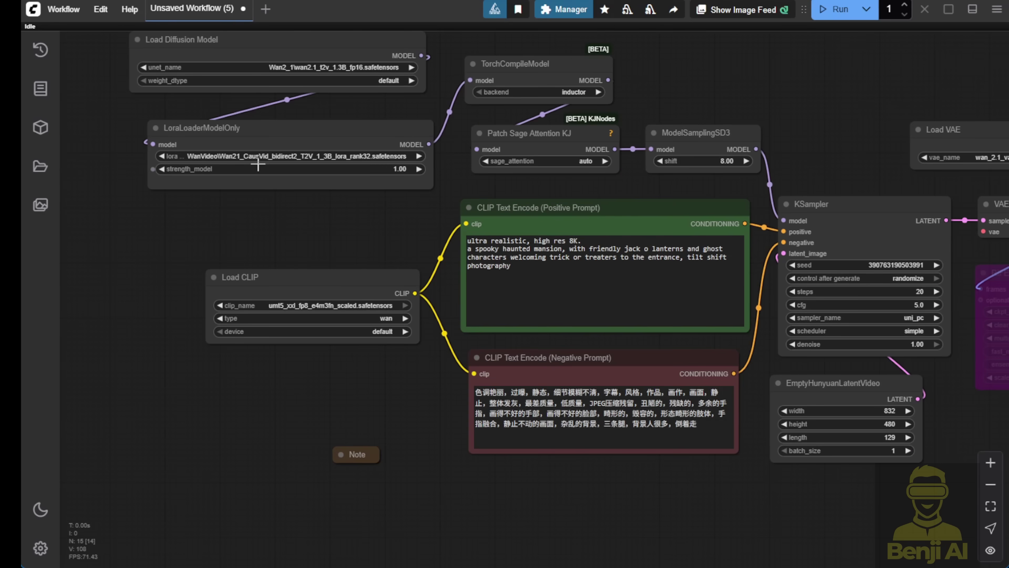
{"action": "left_click", "coordinate": [287, 135]}
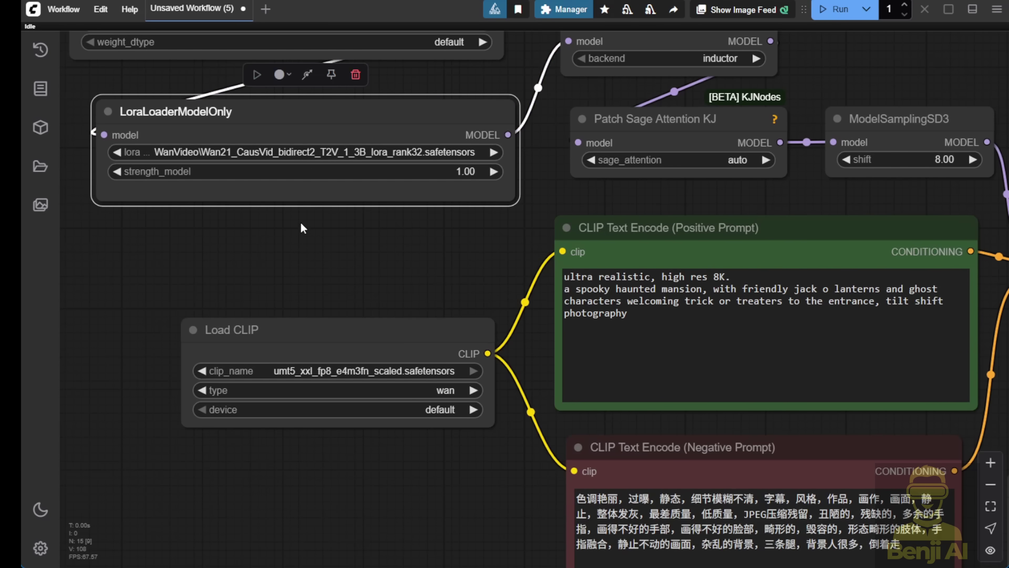
{"action": "scroll", "coordinate": [300, 227], "scroll_direction": "down", "scroll_amount": 4}
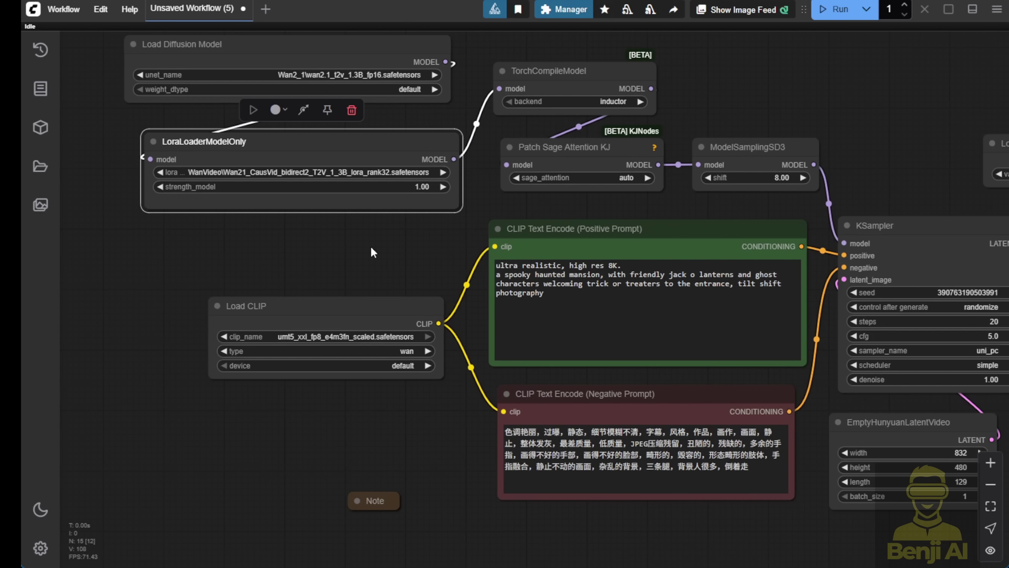
{"action": "left_click_drag", "start_coordinate": [636, 254], "coordinate": [179, 171]}
{"action": "scroll", "coordinate": [452, 270], "scroll_direction": "down", "scroll_amount": 2}
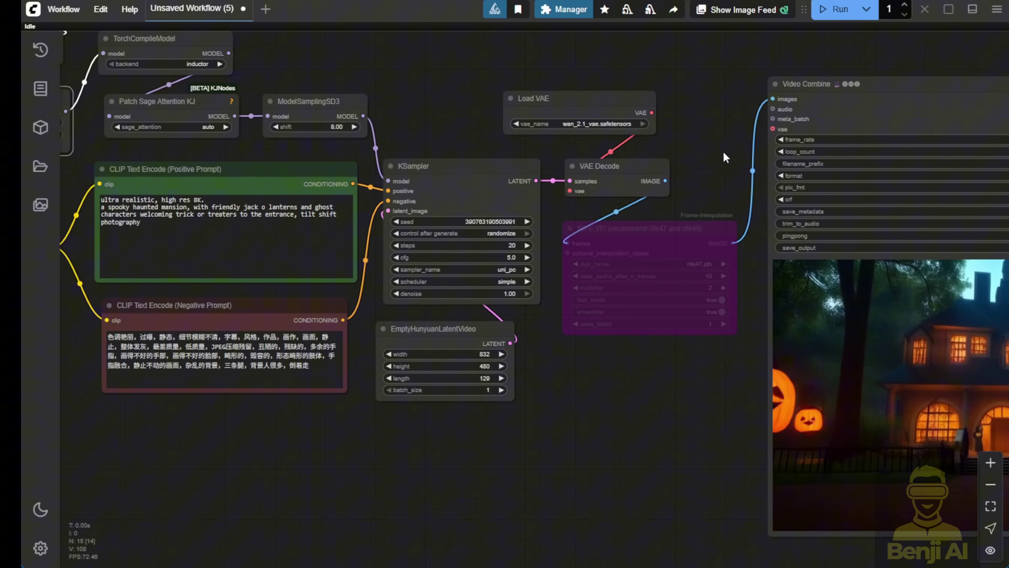
{"action": "scroll", "coordinate": [626, 361], "scroll_direction": "down", "scroll_amount": 2}
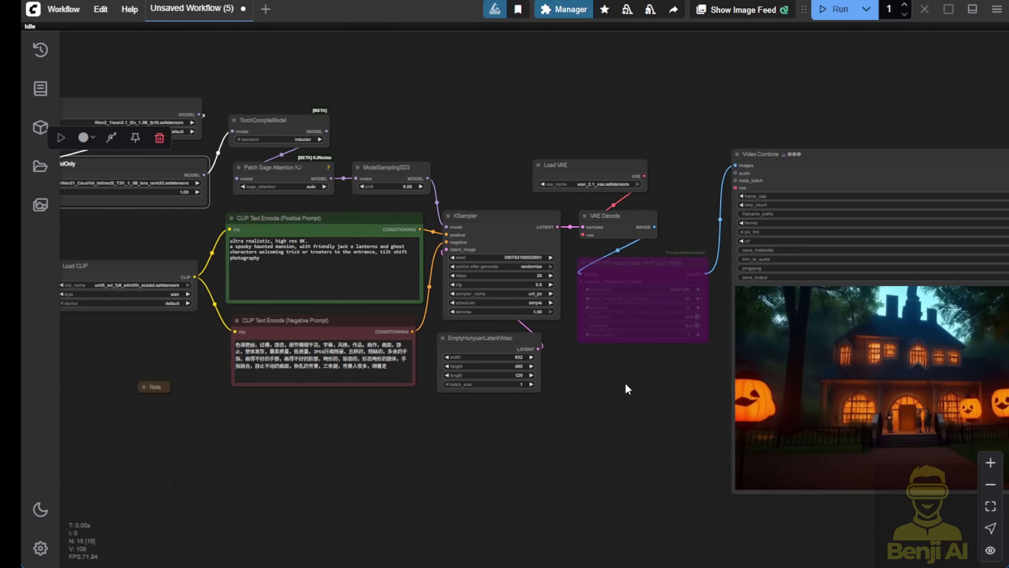
{"action": "left_click_drag", "start_coordinate": [631, 396], "coordinate": [340, 368]}
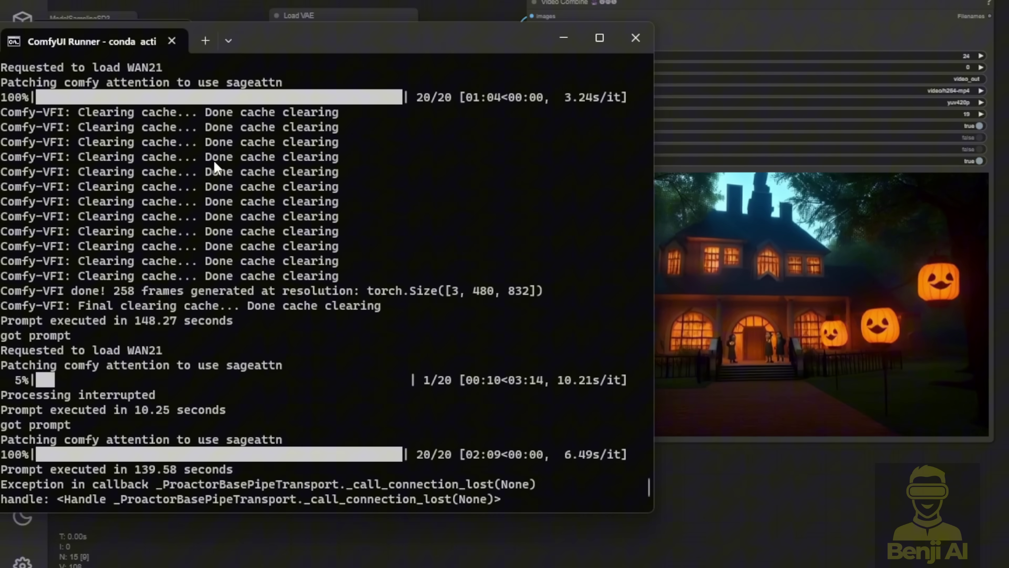
Bring the ComfyUI Runner terminal forward to read the 139.58-second generation time
{"action": "left_click", "coordinate": [548, 401]}
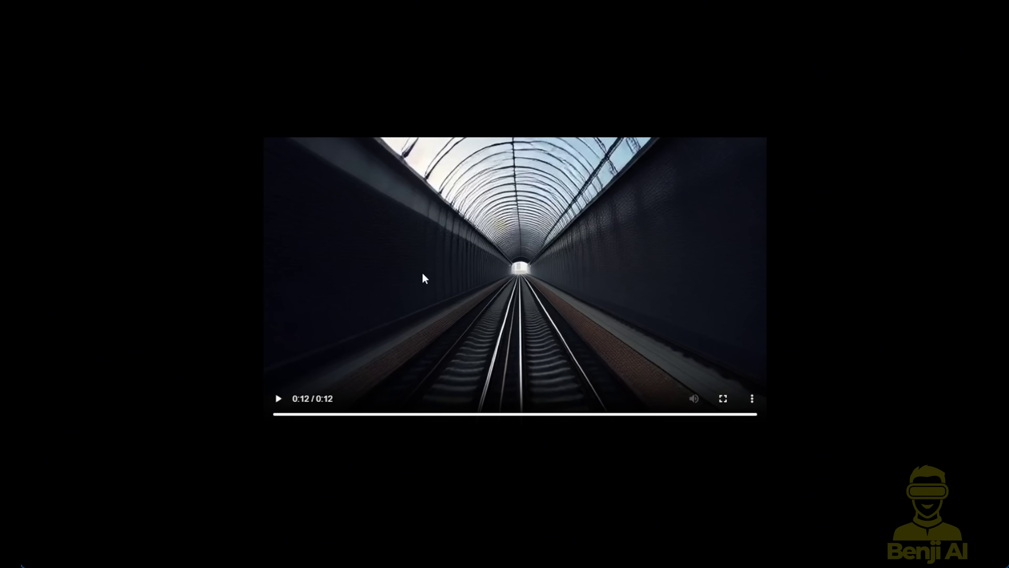
Restart the railway-tunnel clip, pause it, then resume playback
{"action": "left_click", "coordinate": [279, 400]}
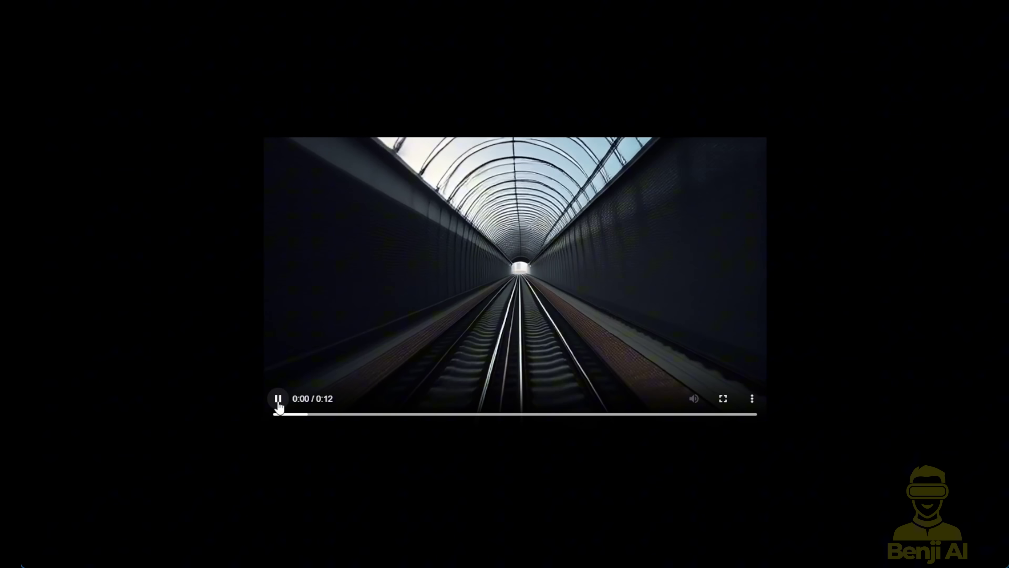
{"action": "left_click", "coordinate": [279, 400]}
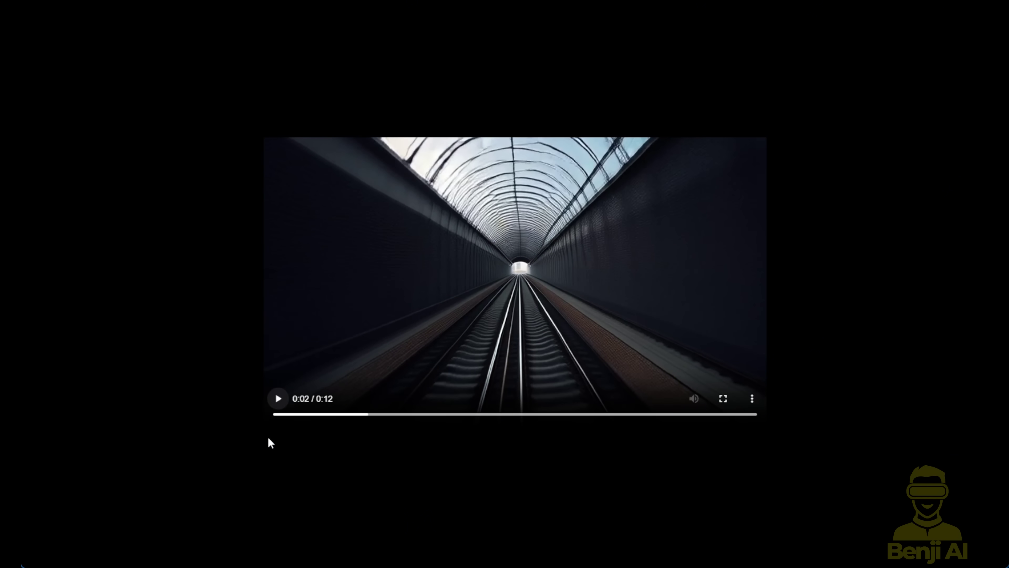
{"action": "left_click", "coordinate": [286, 400]}
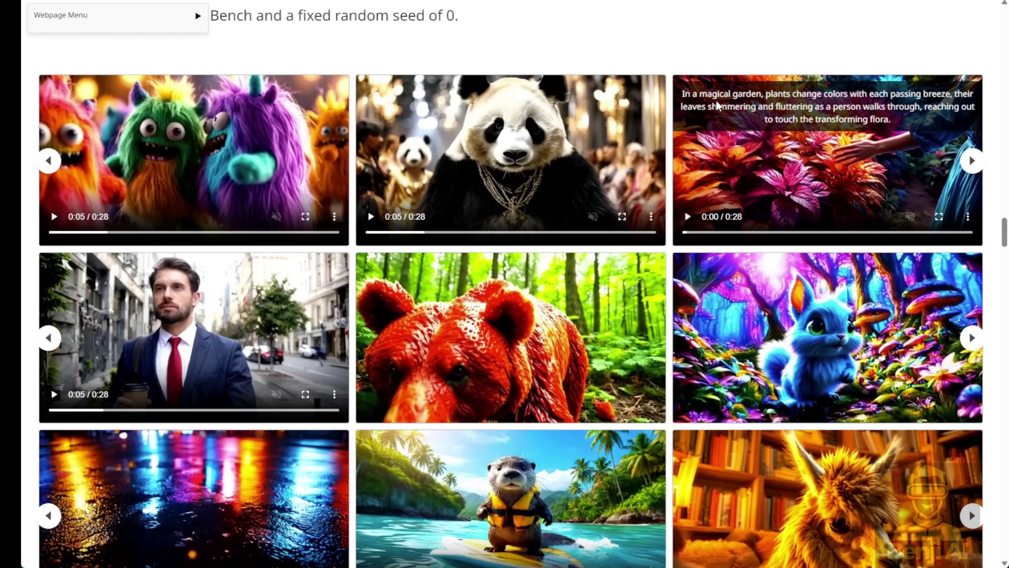
Play the magical garden example in the CausVid demo grid
{"action": "left_click", "coordinate": [758, 99]}
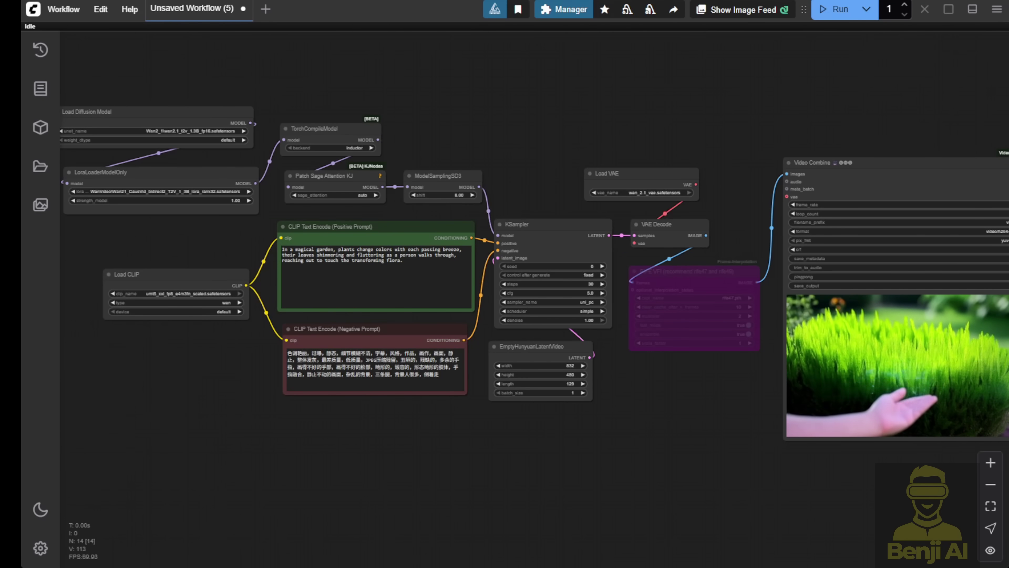
{"action": "scroll", "coordinate": [750, 90], "scroll_direction": "up", "scroll_amount": 7}
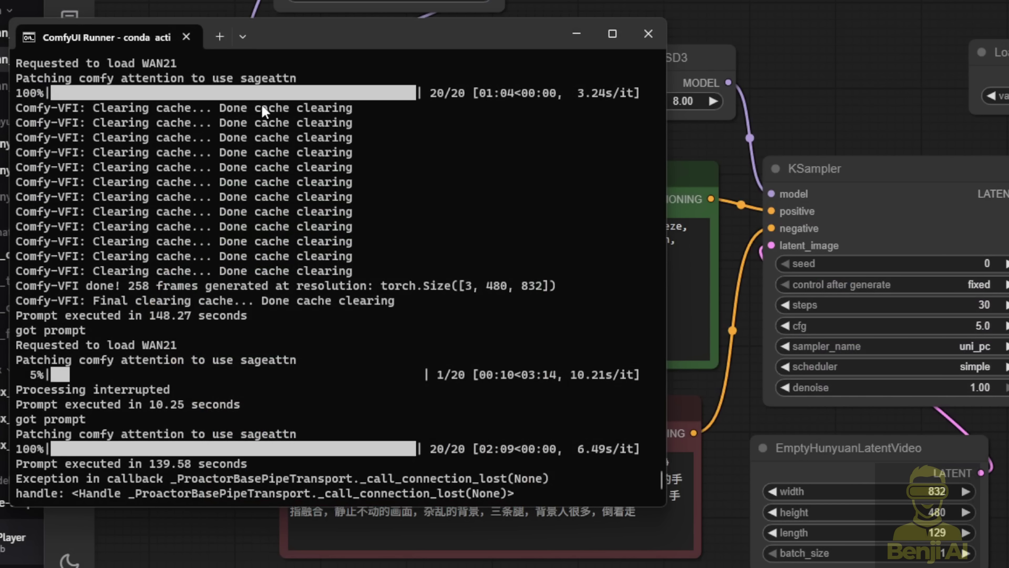
{"action": "left_click_drag", "start_coordinate": [314, 37], "coordinate": [308, 35]}
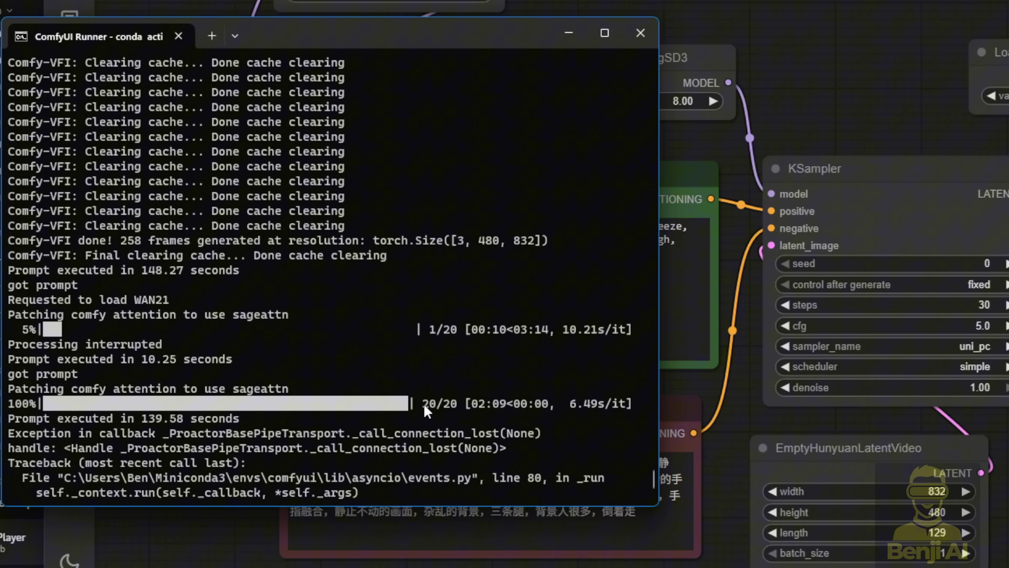
{"action": "scroll", "coordinate": [427, 408], "scroll_direction": "up", "scroll_amount": 1}
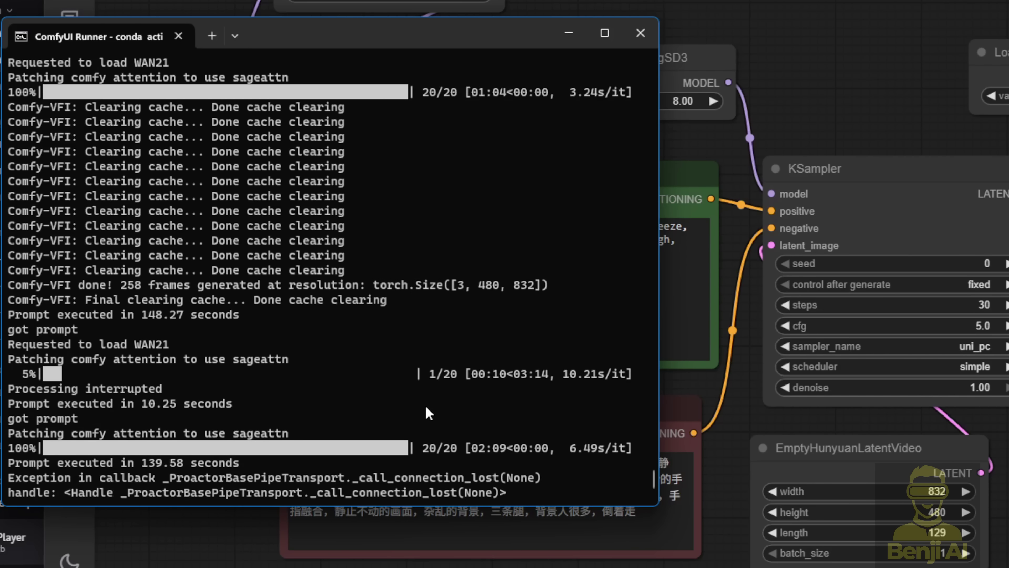
{"action": "scroll", "coordinate": [426, 408], "scroll_direction": "down", "scroll_amount": 7}
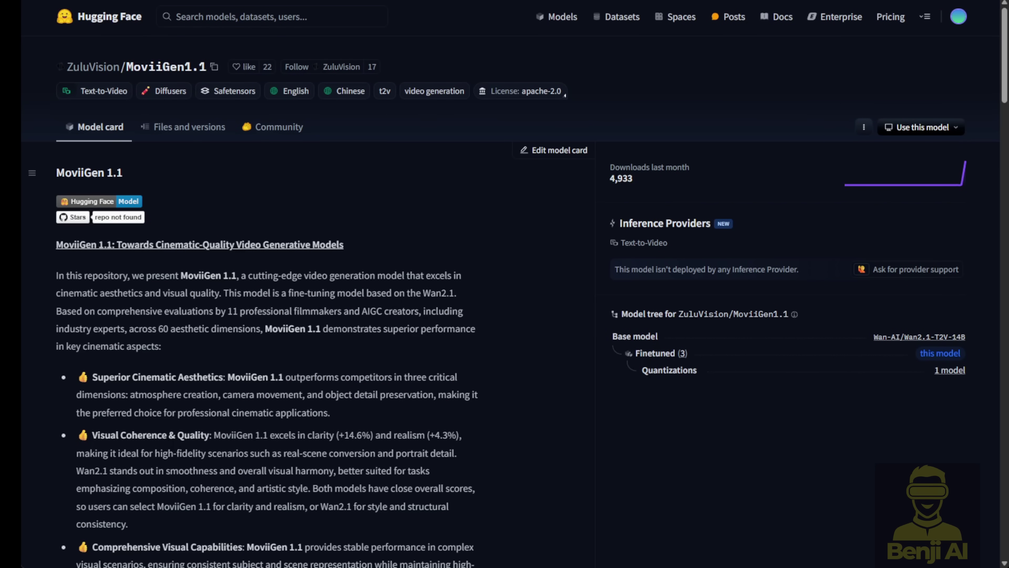
Scroll the MoviiGen 1.1 card, bring the sample-videos folder forward and scroll its Details pane
{"action": "scroll", "coordinate": [505, 284], "scroll_direction": "down", "scroll_amount": 5}
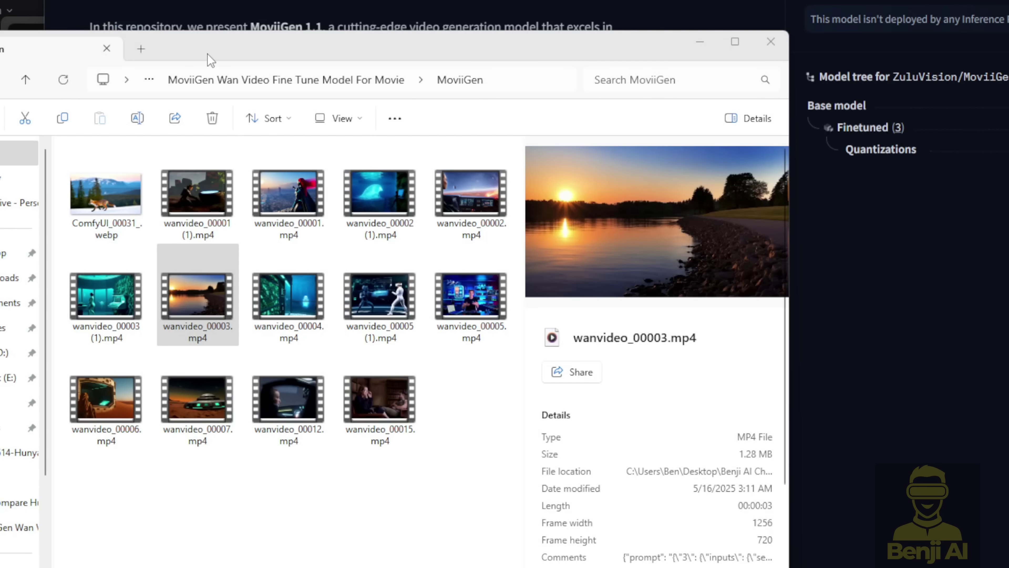
{"action": "left_click_drag", "start_coordinate": [207, 54], "coordinate": [171, 6]}
{"action": "scroll", "coordinate": [646, 433], "scroll_direction": "down", "scroll_amount": 2}
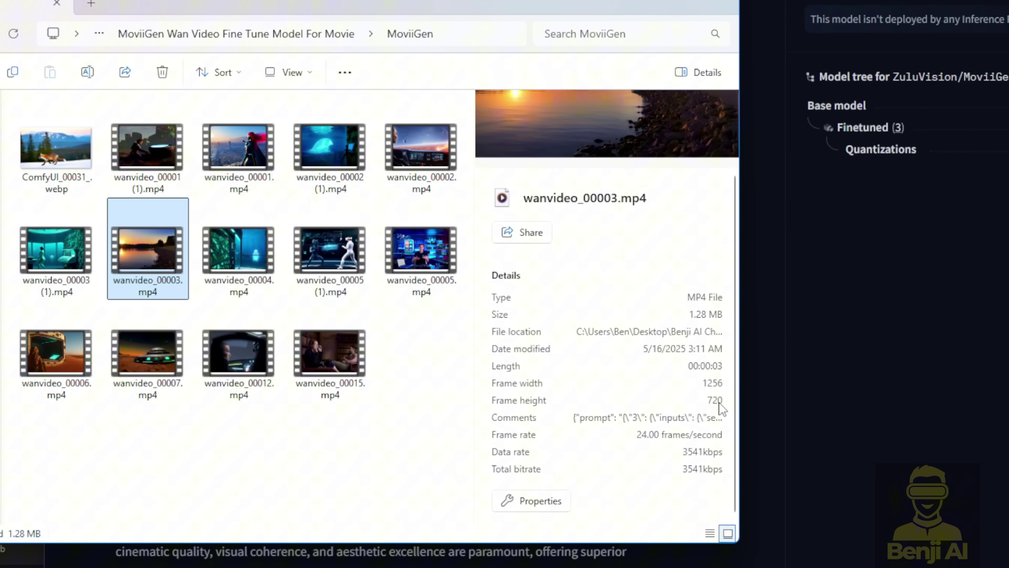
Play the wanvideo_00003.mp4 sunset clip from the MoviiGen folder
{"action": "key", "text": "Return"}
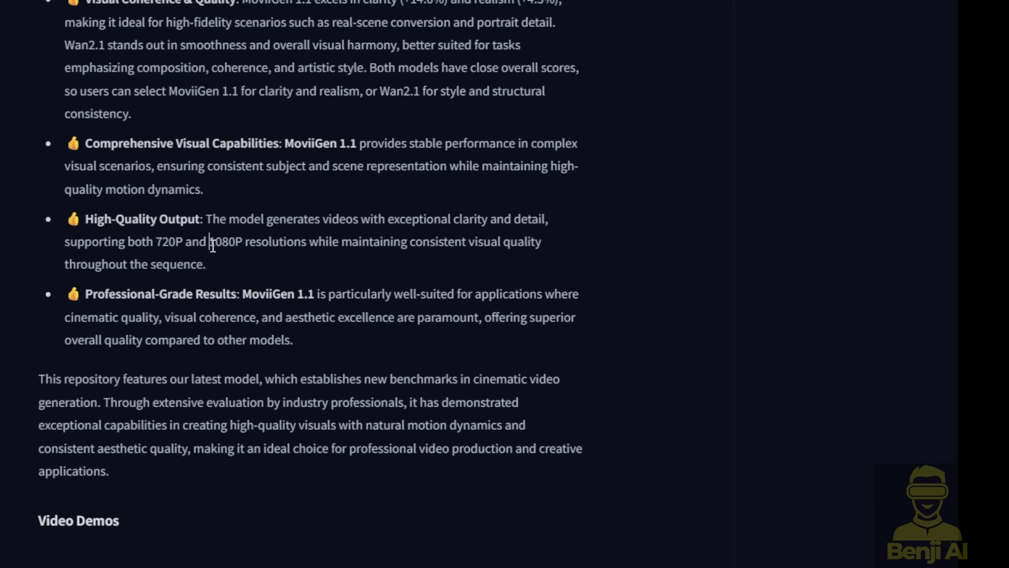
Highlight 1080P on the model card, then load kj-Wan2_1-MoviiGen1_1_fp8_e4m3fn in ComfyUI
{"action": "left_click_drag", "start_coordinate": [213, 244], "coordinate": [244, 243]}
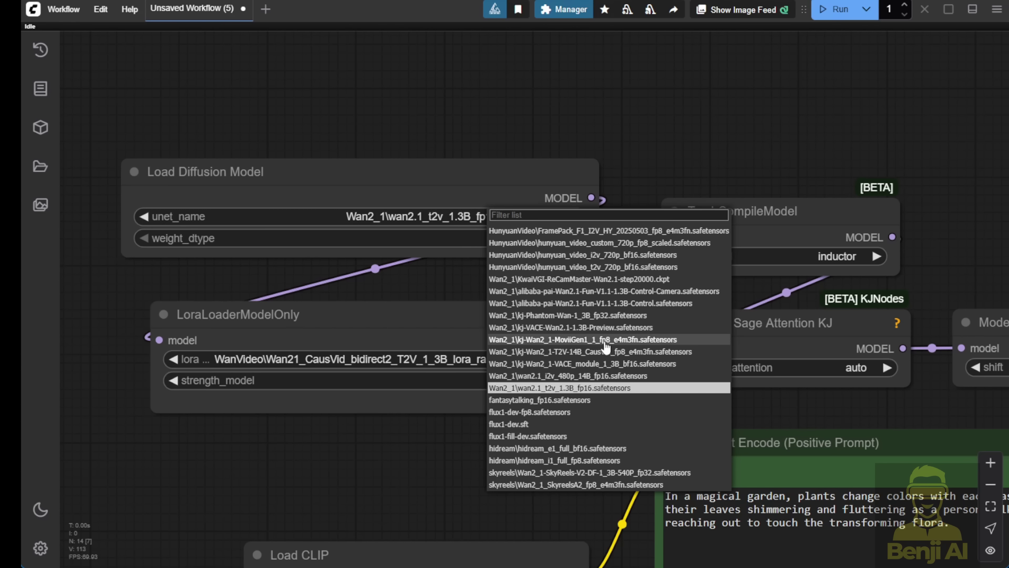
{"action": "left_click", "coordinate": [587, 358]}
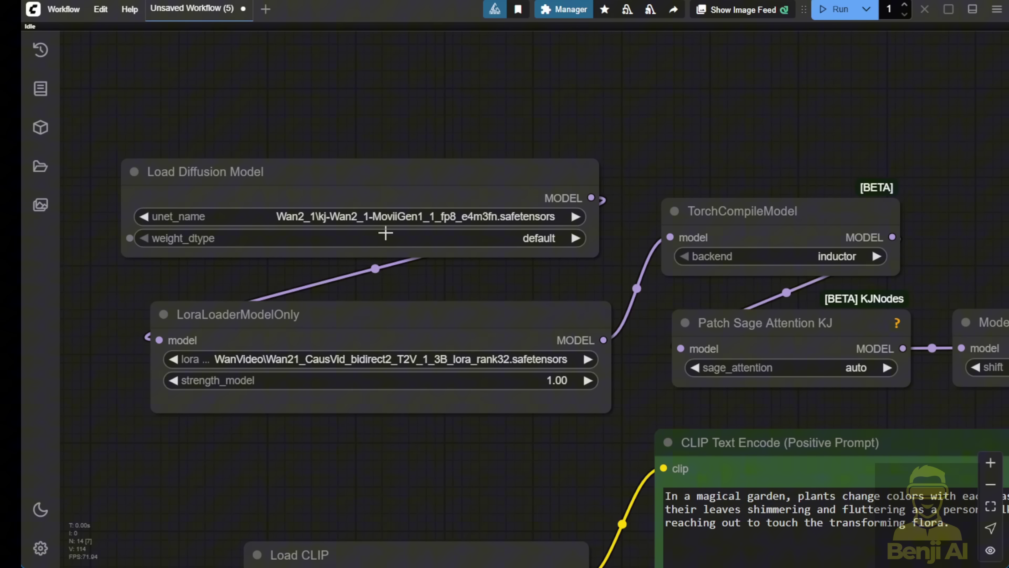
Bypass the LoraLoaderModelOnly node, recheck its options, and zoom out to the positive prompt
{"action": "right_click", "coordinate": [513, 342]}
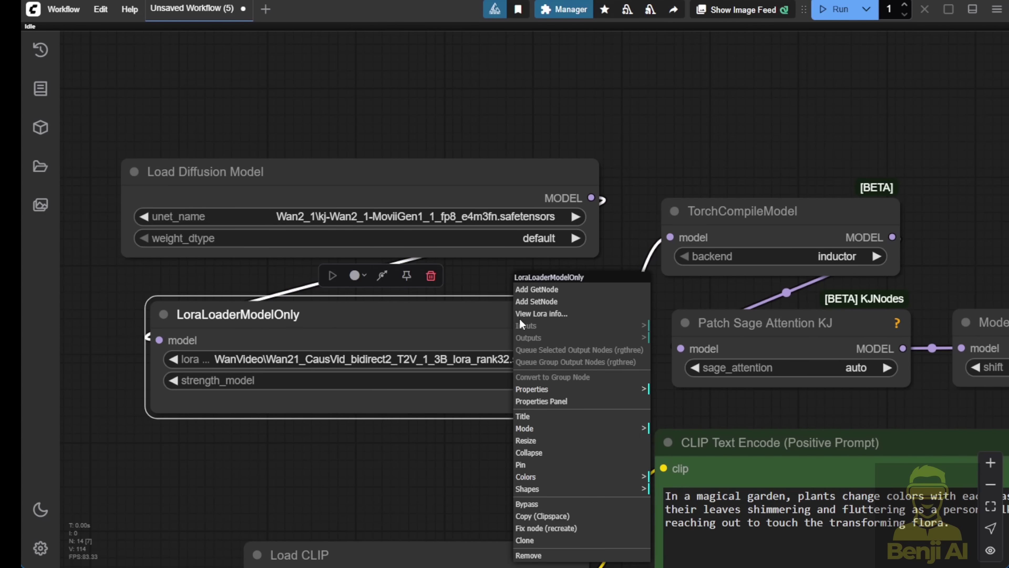
{"action": "left_click", "coordinate": [517, 504]}
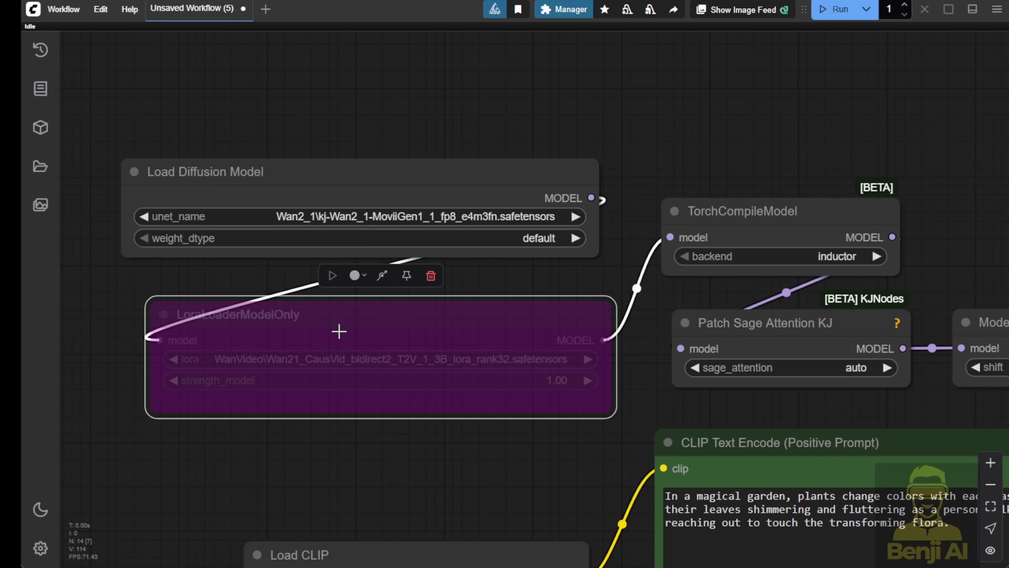
{"action": "right_click", "coordinate": [383, 310]}
{"action": "scroll", "coordinate": [597, 158], "scroll_direction": "down", "scroll_amount": 3}
{"action": "left_click_drag", "start_coordinate": [526, 403], "coordinate": [77, 274]}
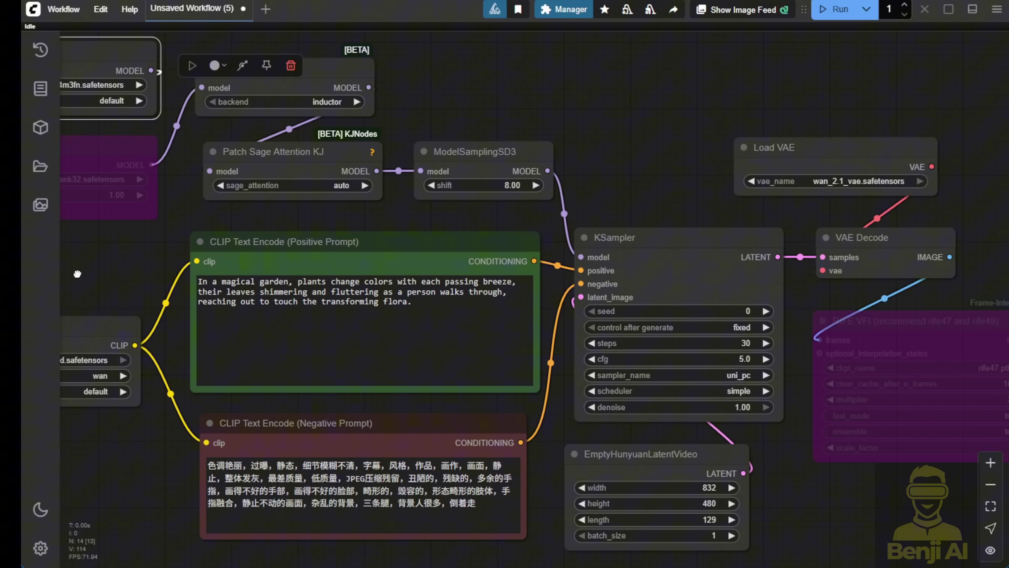
{"action": "left_click", "coordinate": [374, 307]}
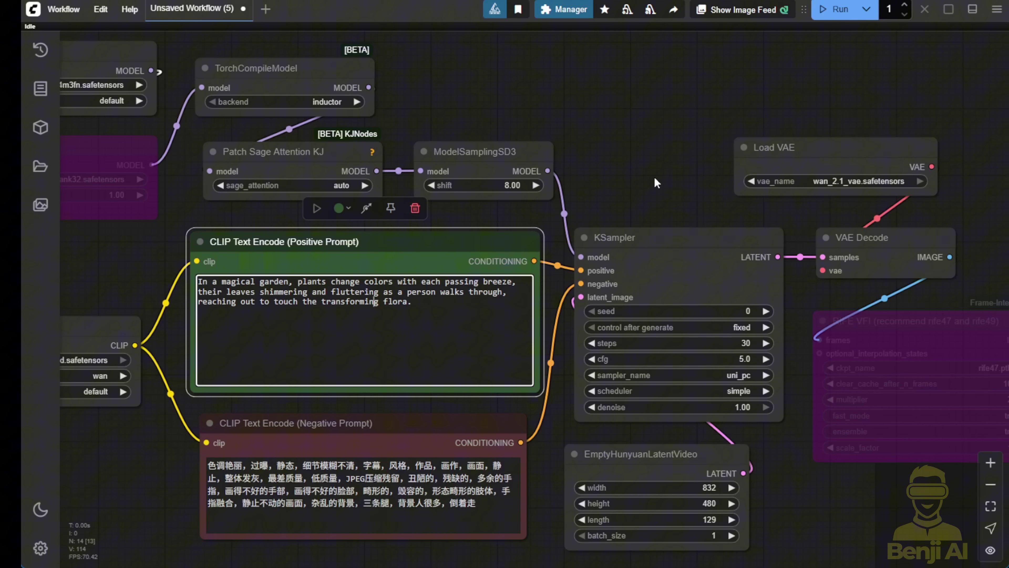
Change the EmptyHunyuanLatentVideo length from 129 to 81 frames
{"action": "scroll", "coordinate": [653, 186], "scroll_direction": "up", "scroll_amount": 3}
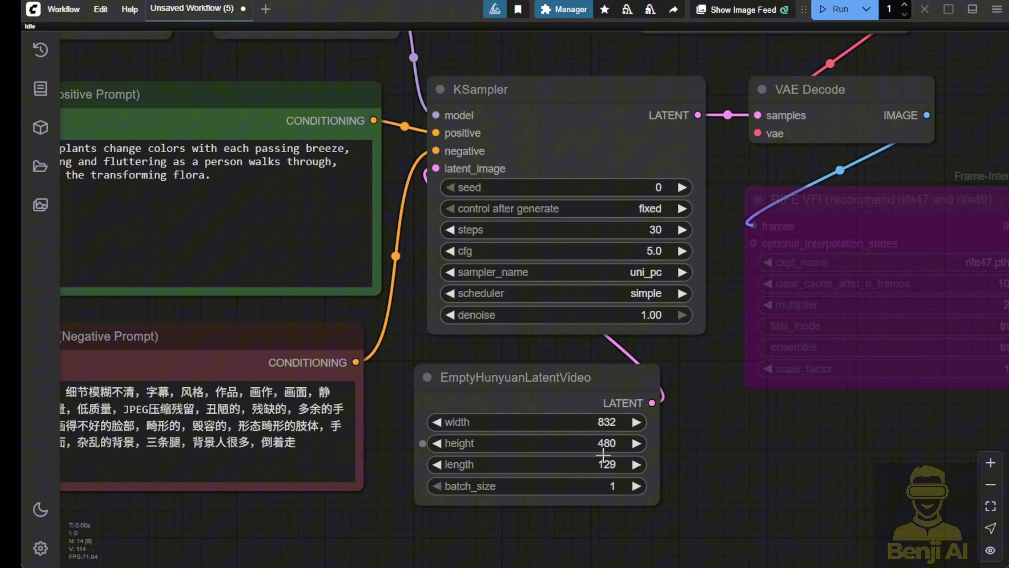
{"action": "left_click", "coordinate": [584, 465]}
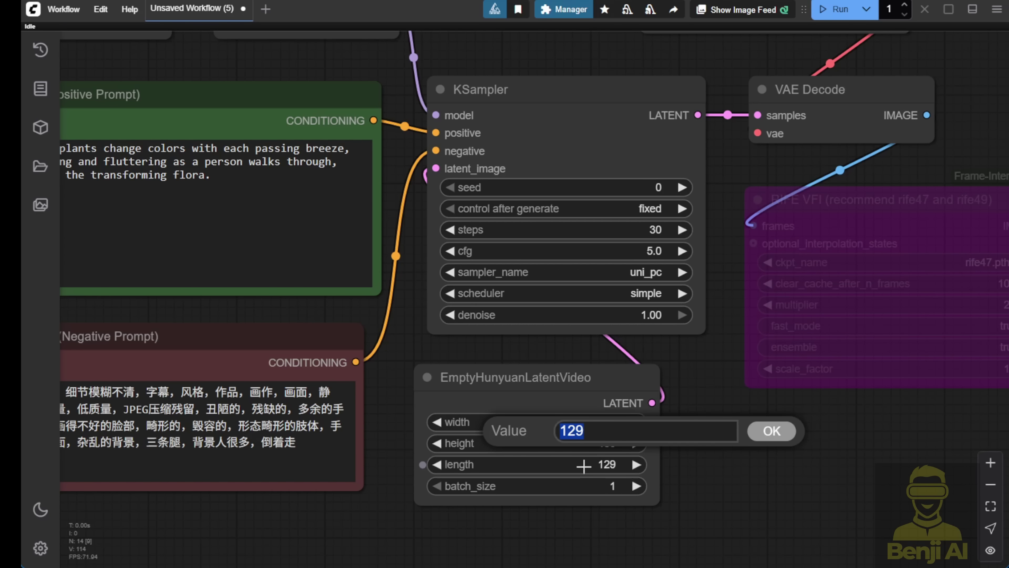
{"action": "type", "text": "81"}
{"action": "key", "text": "Return"}
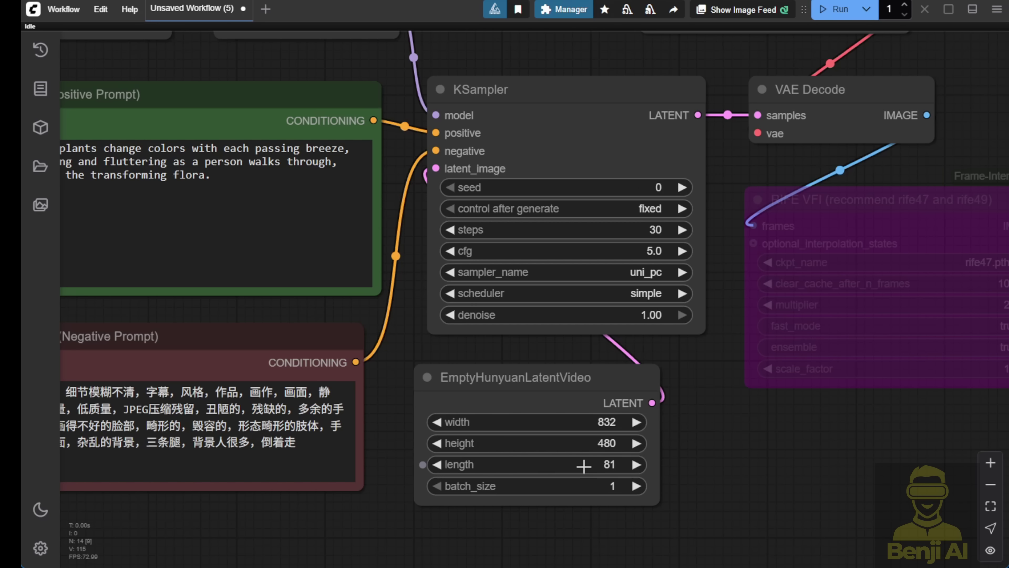
Fit the workflow in view, check the model loaders, and run the generation
{"action": "key", "text": "."}
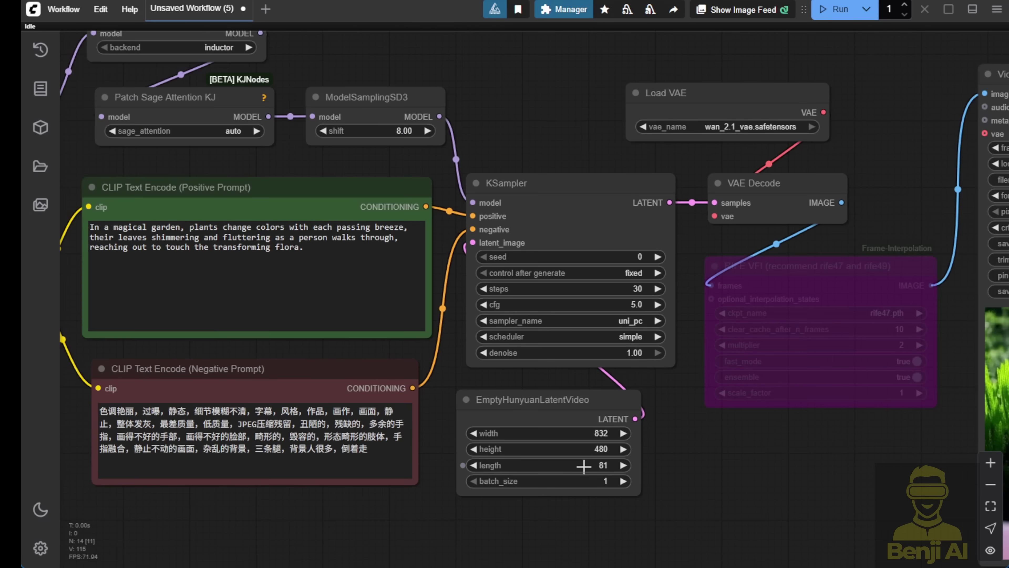
{"action": "left_click_drag", "start_coordinate": [475, 110], "coordinate": [776, 196]}
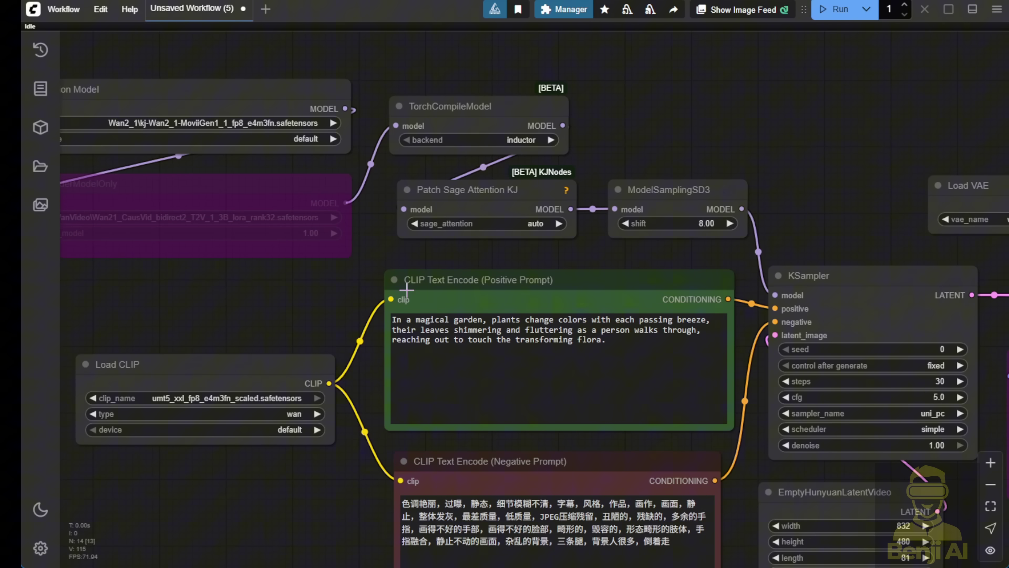
{"action": "scroll", "coordinate": [805, 243], "scroll_direction": "down", "scroll_amount": 3}
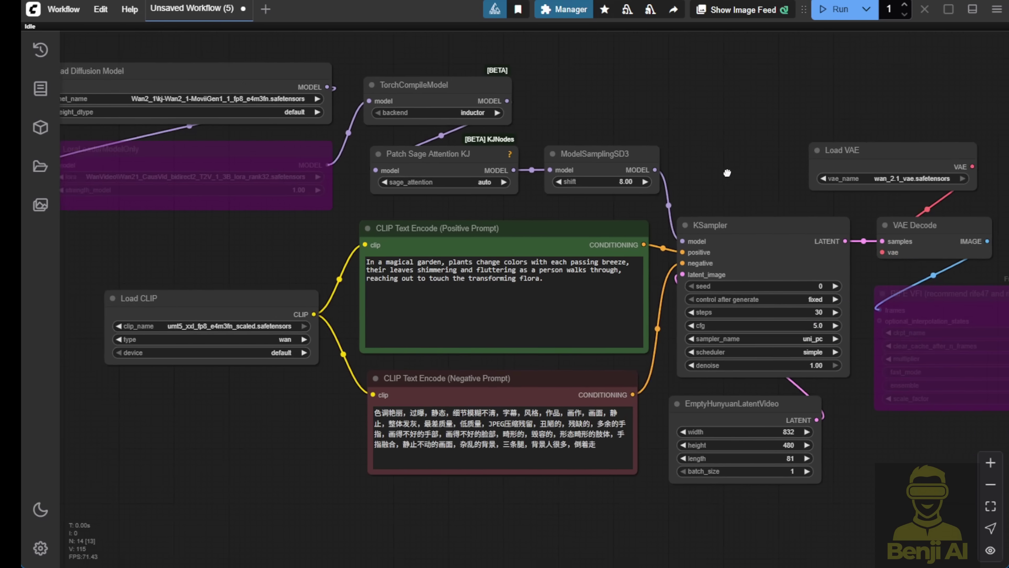
{"action": "left_click", "coordinate": [836, 9]}
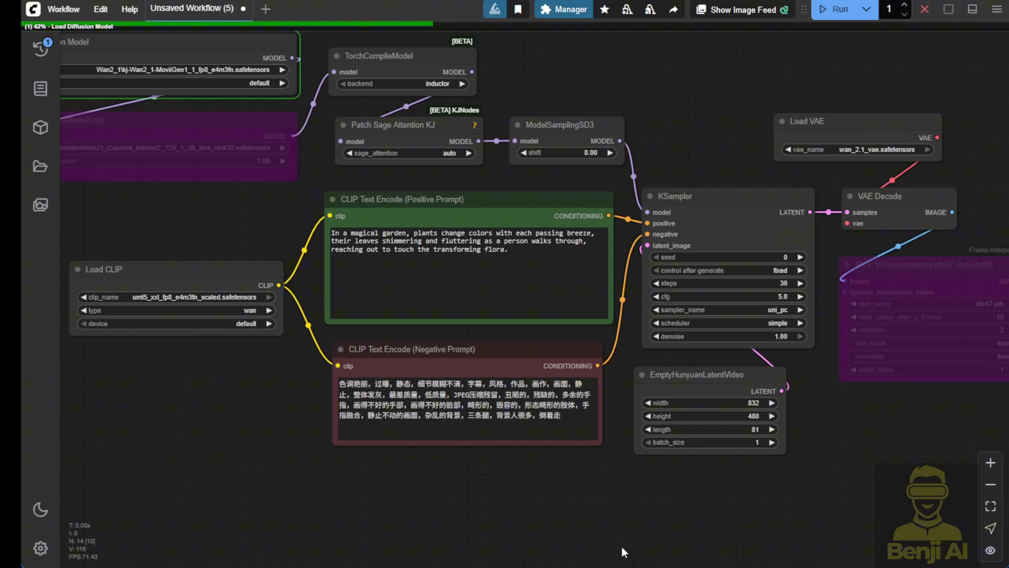
{"action": "left_click_drag", "start_coordinate": [620, 508], "coordinate": [620, 556]}
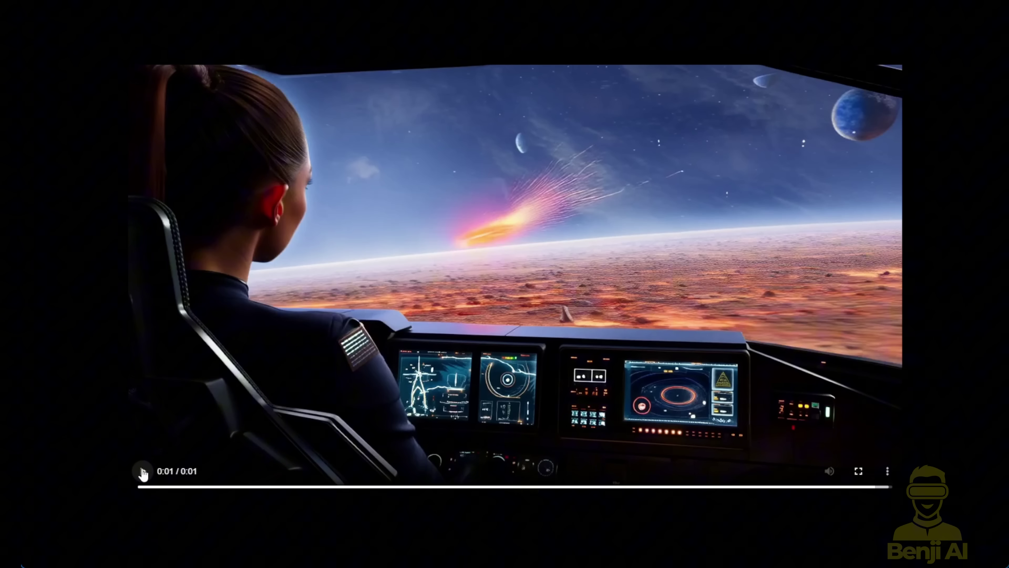
Replay the cockpit spaceship clip from the beginning
{"action": "left_click", "coordinate": [142, 471]}
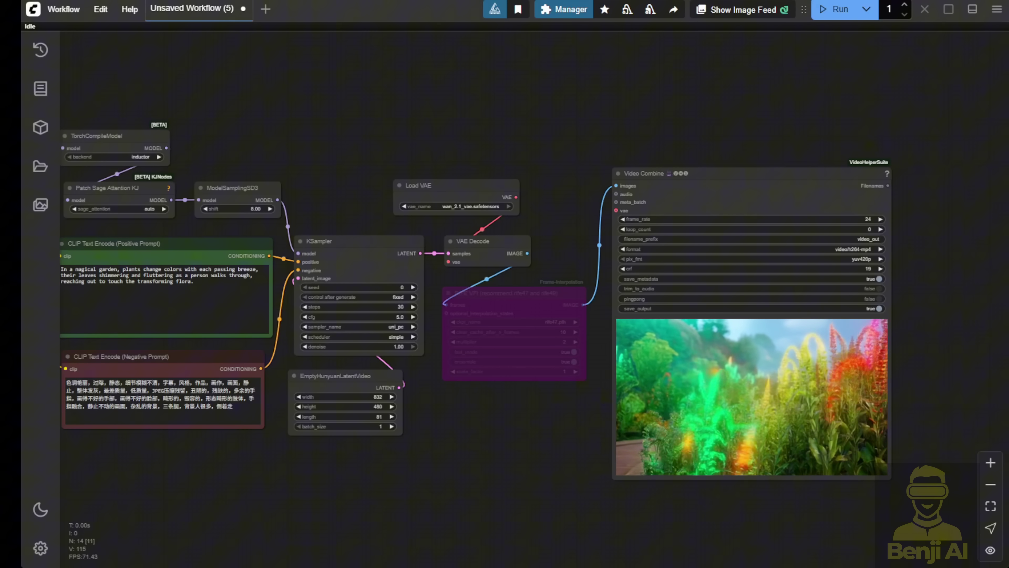
Bring the model loaders and prompt nodes into view and select Load Diffusion Model
{"action": "left_click_drag", "start_coordinate": [395, 149], "coordinate": [243, 16]}
{"action": "scroll", "coordinate": [323, 162], "scroll_direction": "up", "scroll_amount": 2}
{"action": "scroll", "coordinate": [506, 375], "scroll_direction": "down", "scroll_amount": 3}
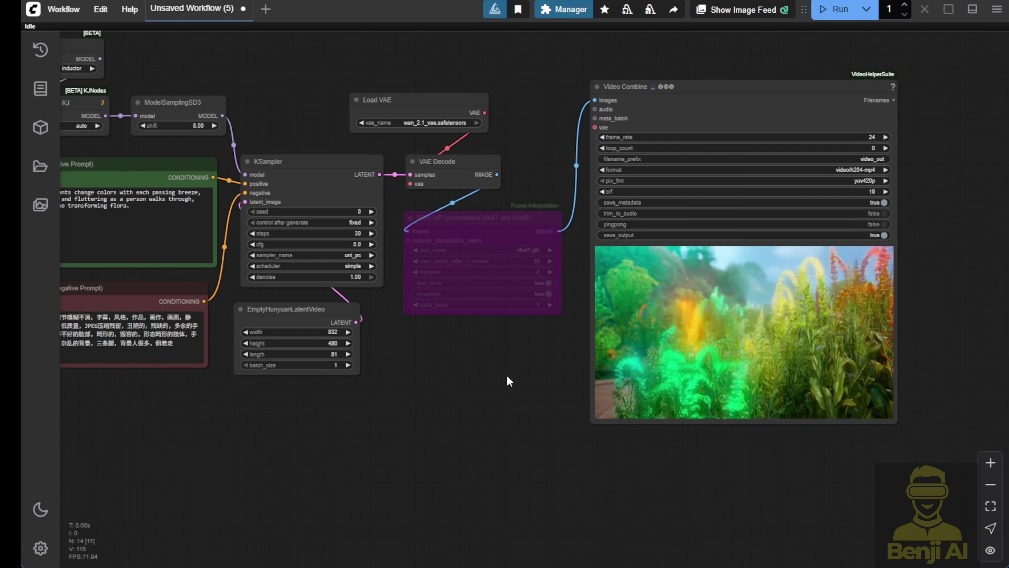
{"action": "scroll", "coordinate": [516, 368], "scroll_direction": "up", "scroll_amount": 4}
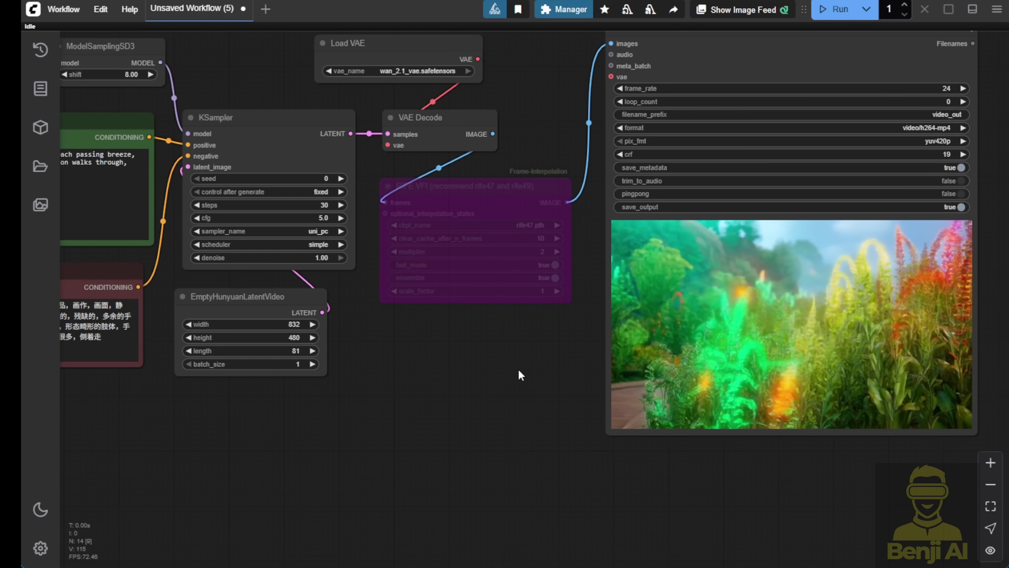
{"action": "scroll", "coordinate": [518, 369], "scroll_direction": "down", "scroll_amount": 2}
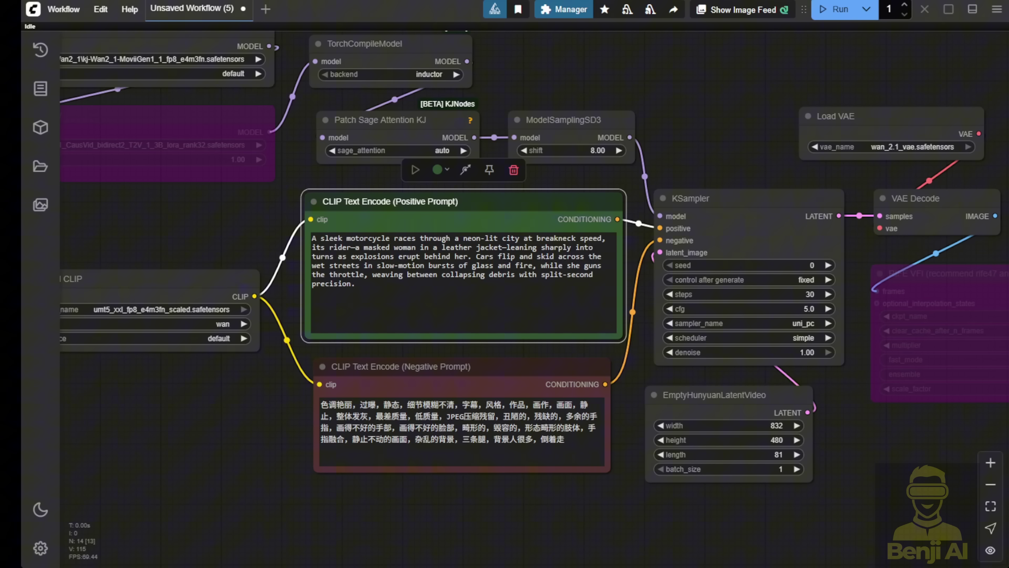
{"action": "left_click_drag", "start_coordinate": [226, 193], "coordinate": [345, 258]}
{"action": "left_click", "coordinate": [251, 97]}
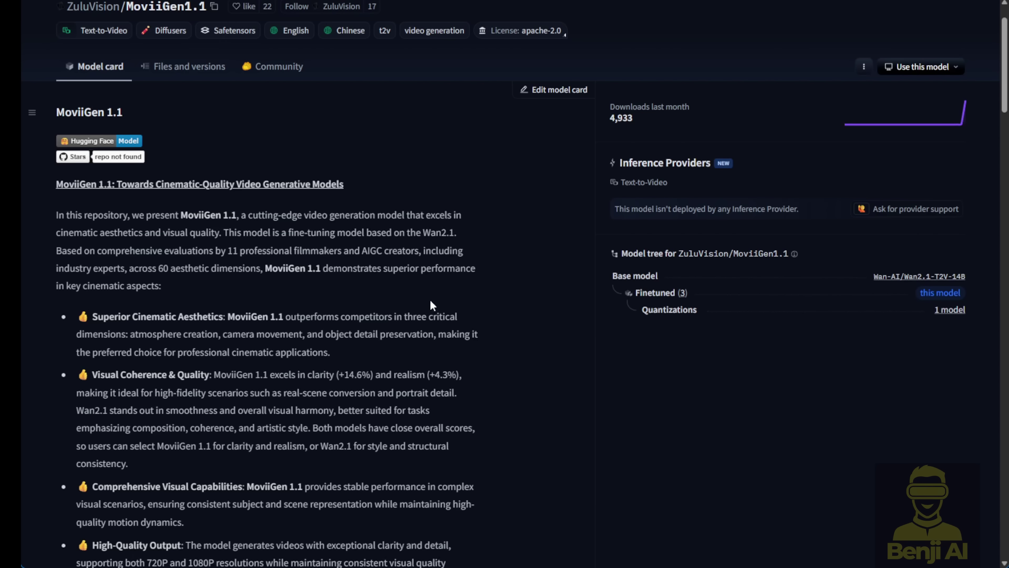
{"action": "scroll", "coordinate": [441, 258], "scroll_direction": "down", "scroll_amount": 4}
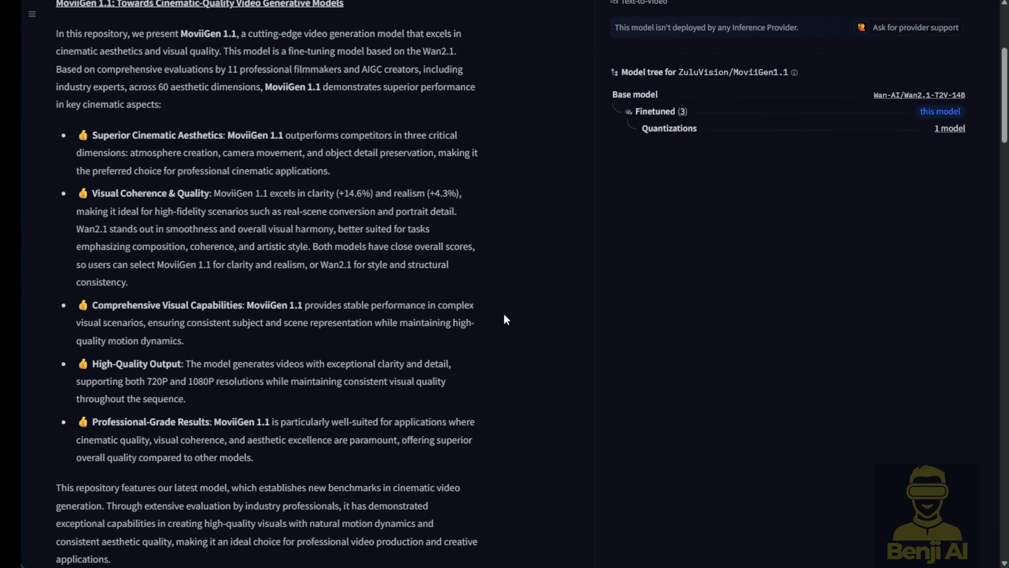
{"action": "scroll", "coordinate": [527, 215], "scroll_direction": "up", "scroll_amount": 4}
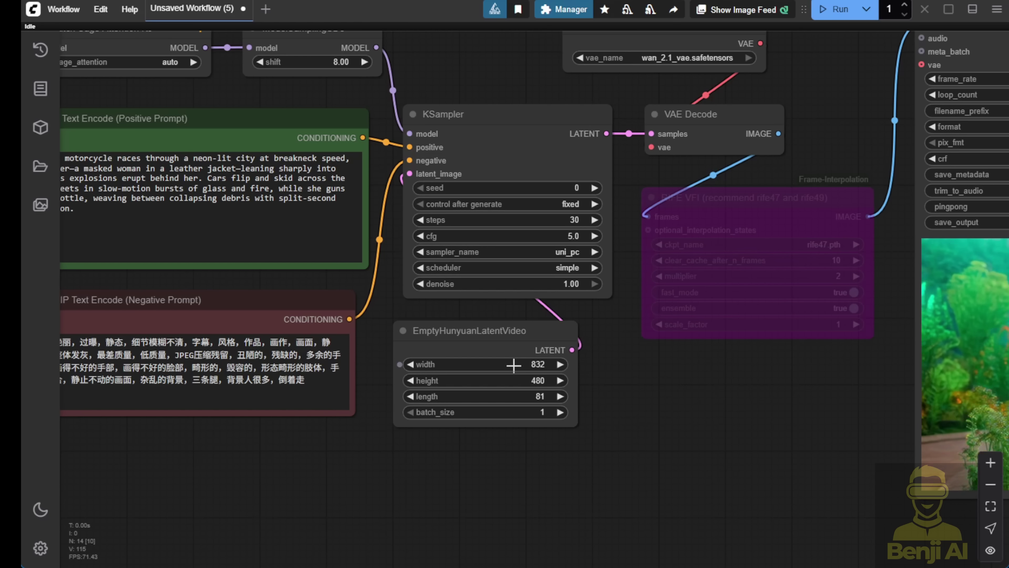
Set the EmptyHunyuanLatentVideo width to 1280 and height to 720
{"action": "left_click", "coordinate": [513, 365]}
{"action": "type", "text": "1280"}
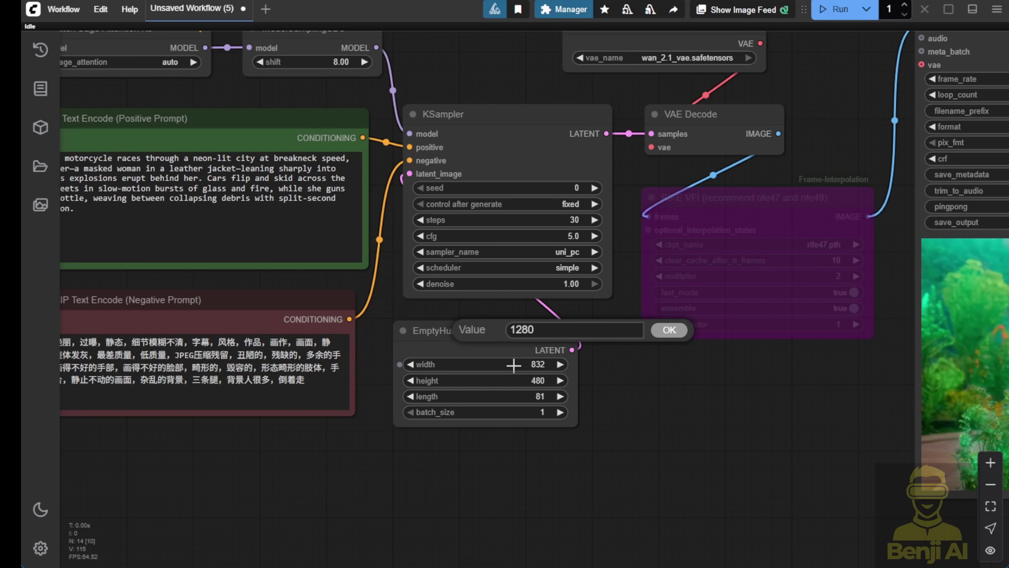
{"action": "left_click", "coordinate": [663, 330]}
{"action": "left_click", "coordinate": [526, 381]}
{"action": "type", "text": "7"}
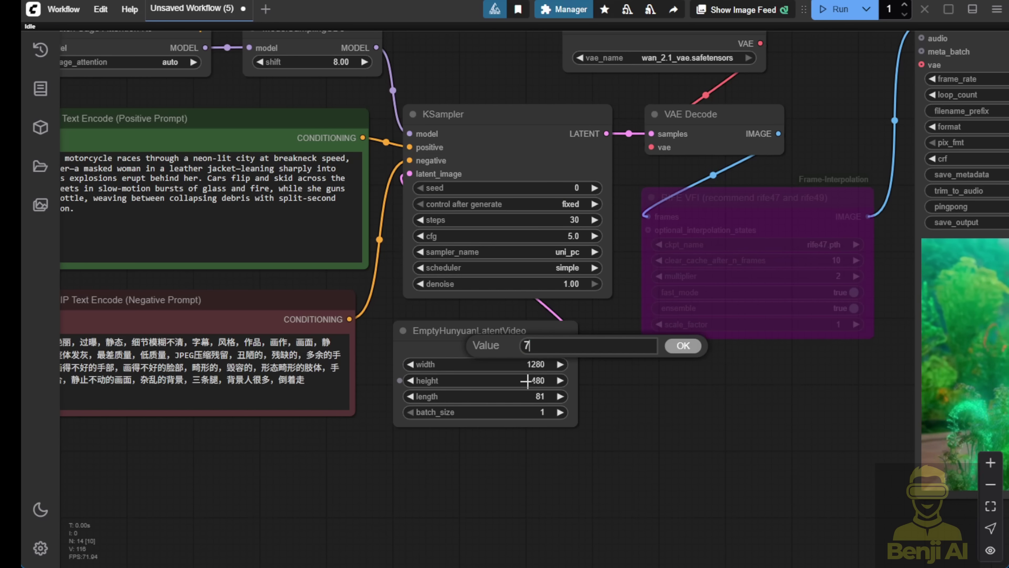
{"action": "type", "text": "20"}
{"action": "key", "text": "Return"}
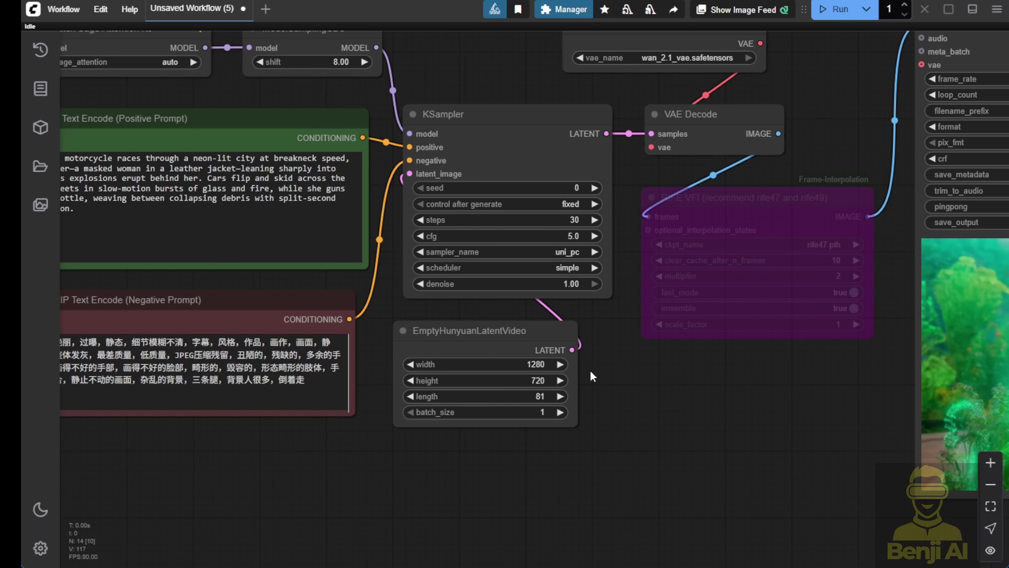
Set control after generate to randomize and start the 1280×720 generation
{"action": "scroll", "coordinate": [564, 375], "scroll_direction": "up", "scroll_amount": 4}
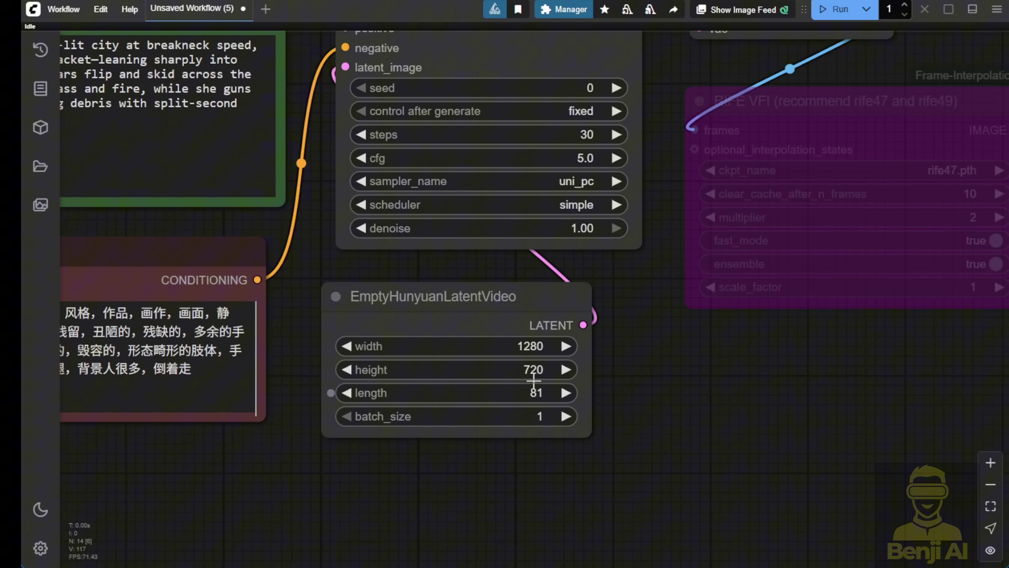
{"action": "scroll", "coordinate": [561, 345], "scroll_direction": "down", "scroll_amount": 8}
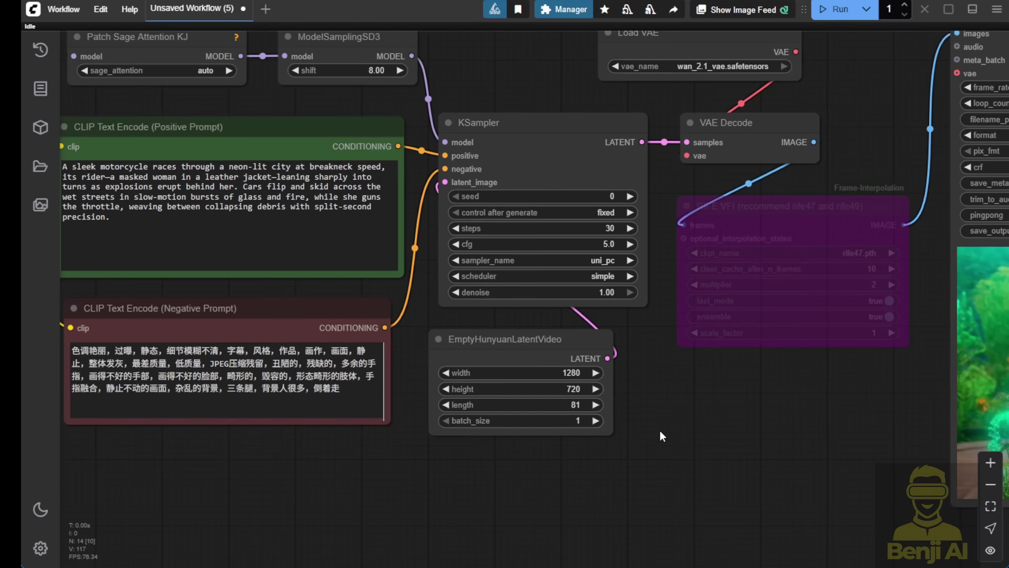
{"action": "scroll", "coordinate": [441, 203], "scroll_direction": "up", "scroll_amount": 4}
{"action": "left_click", "coordinate": [608, 259]}
{"action": "left_click_drag", "start_coordinate": [694, 245], "coordinate": [713, 268]}
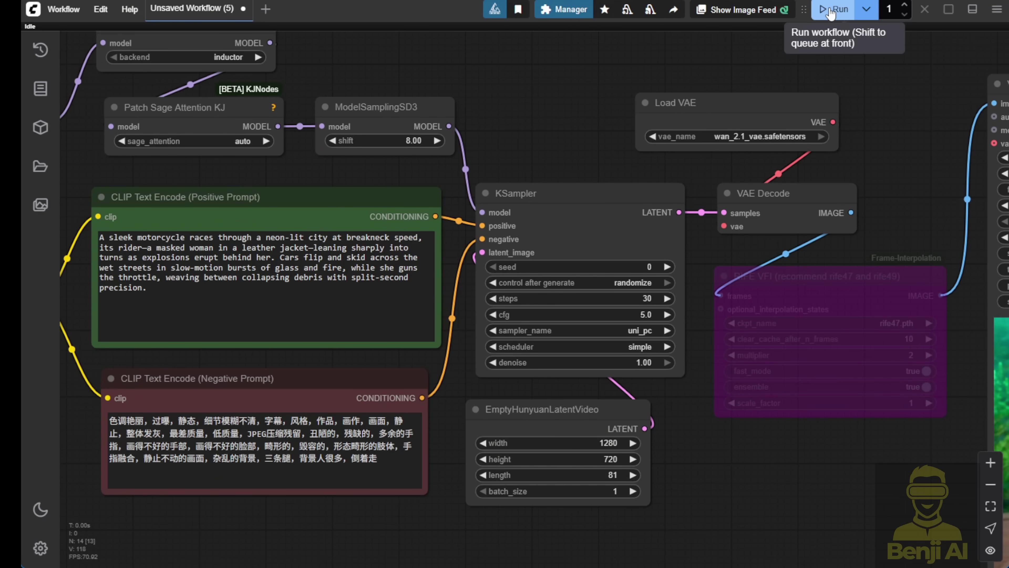
{"action": "left_click", "coordinate": [832, 13]}
{"action": "scroll", "coordinate": [633, 135], "scroll_direction": "down", "scroll_amount": 3}
{"action": "left_click_drag", "start_coordinate": [544, 124], "coordinate": [592, 189]}
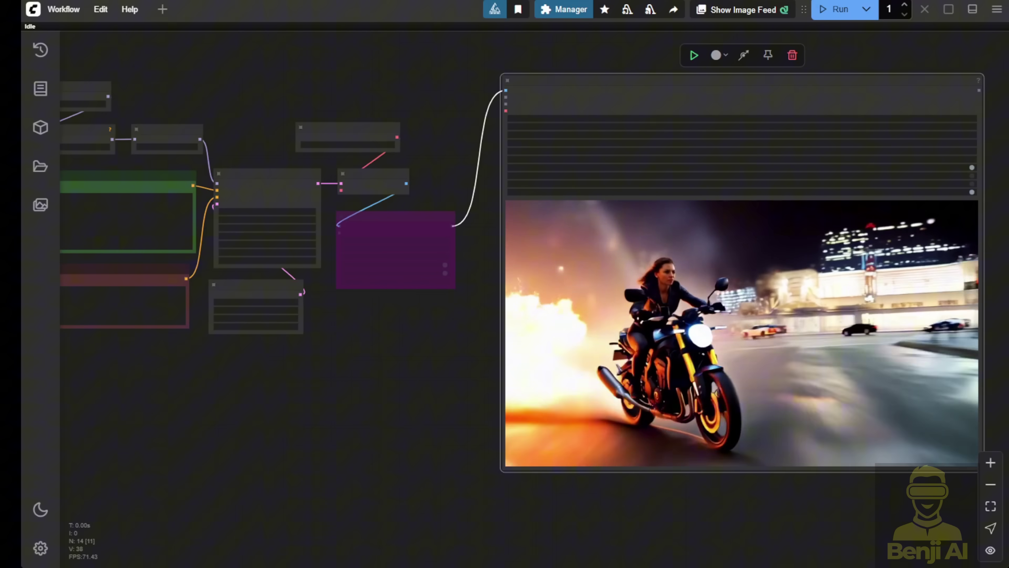
Pan and zoom the canvas to review the finished 1280×720 motorcycle clip in Video Combine
{"action": "scroll", "coordinate": [336, 310], "scroll_direction": "up", "scroll_amount": 5}
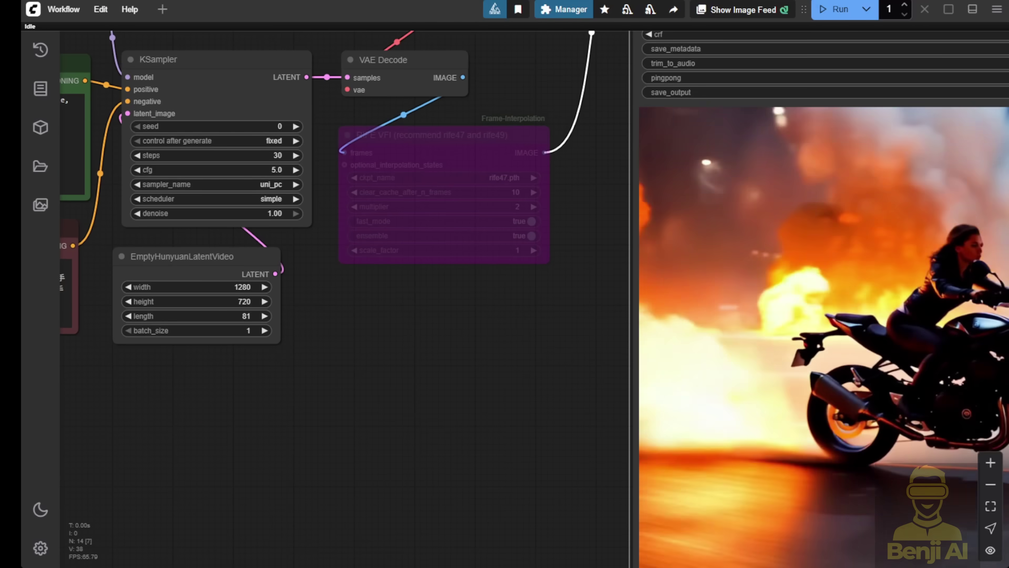
{"action": "left_click_drag", "start_coordinate": [219, 271], "coordinate": [371, 289]}
{"action": "scroll", "coordinate": [372, 289], "scroll_direction": "up", "scroll_amount": 1}
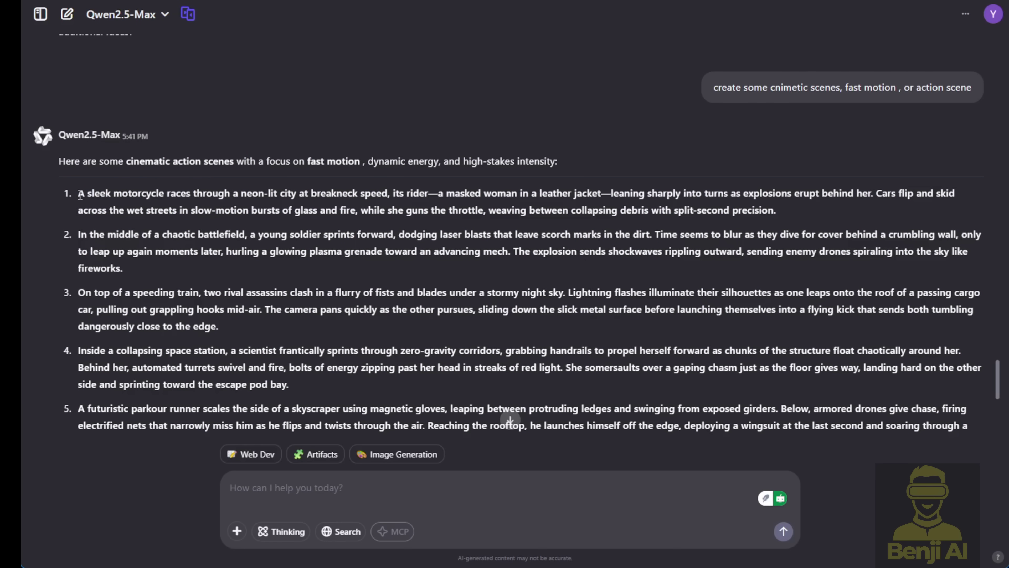
{"action": "left_click_drag", "start_coordinate": [79, 195], "coordinate": [777, 211]}
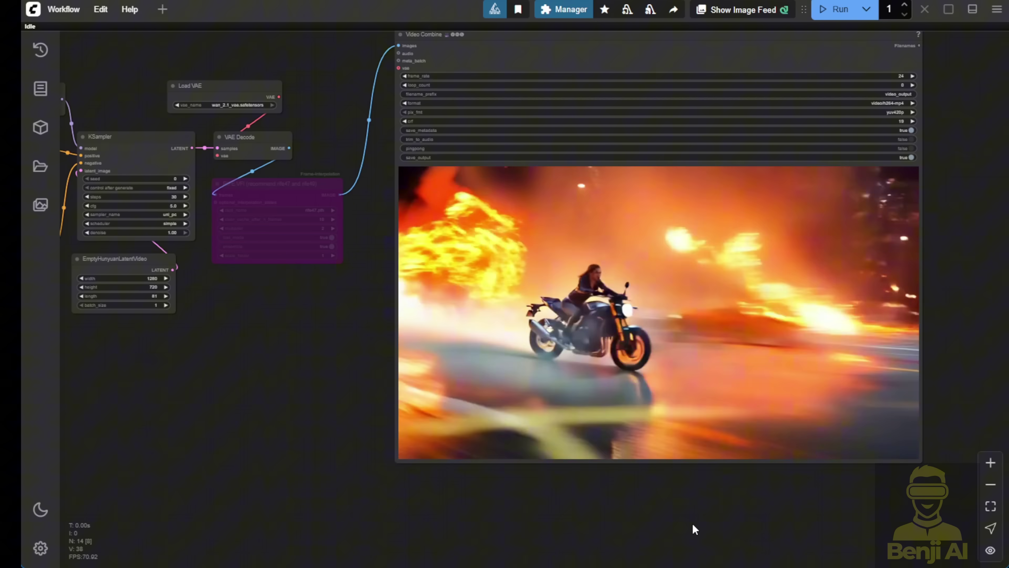